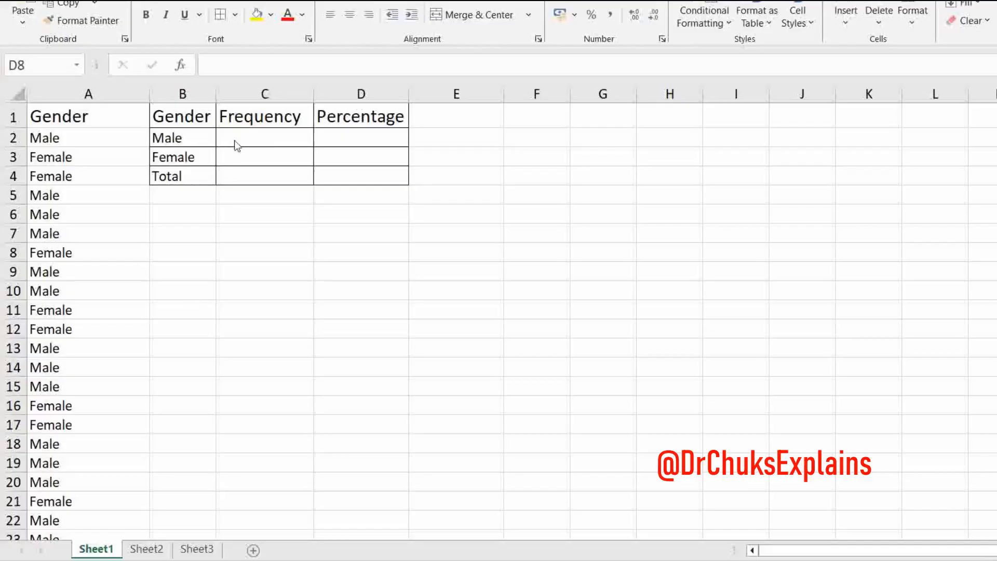
- Enter =COUNTIF(A:A,"Male") in C2 to count the males in the Gender column, accepting the formula correction
left_click(279, 140)
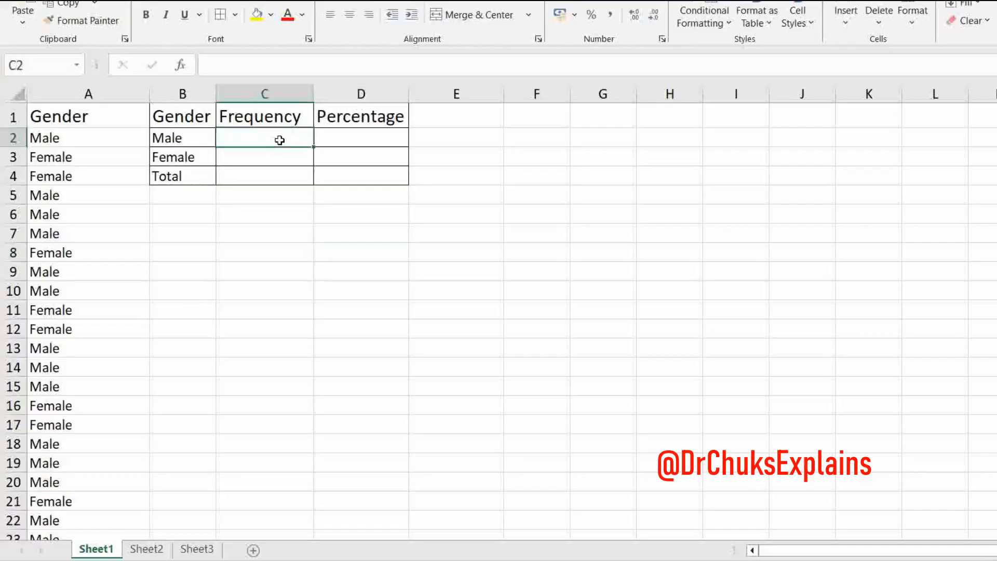
type("=")
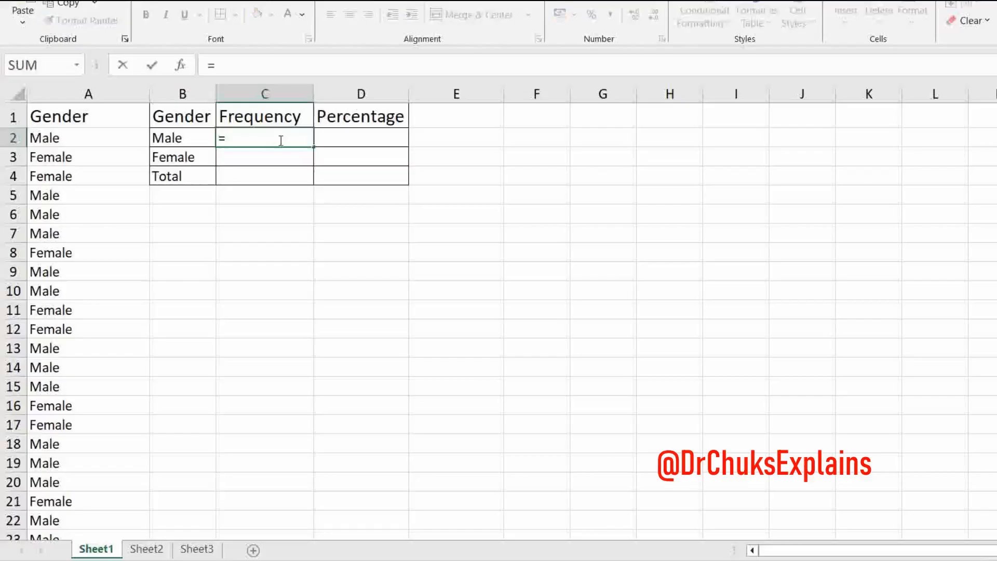
type("C")
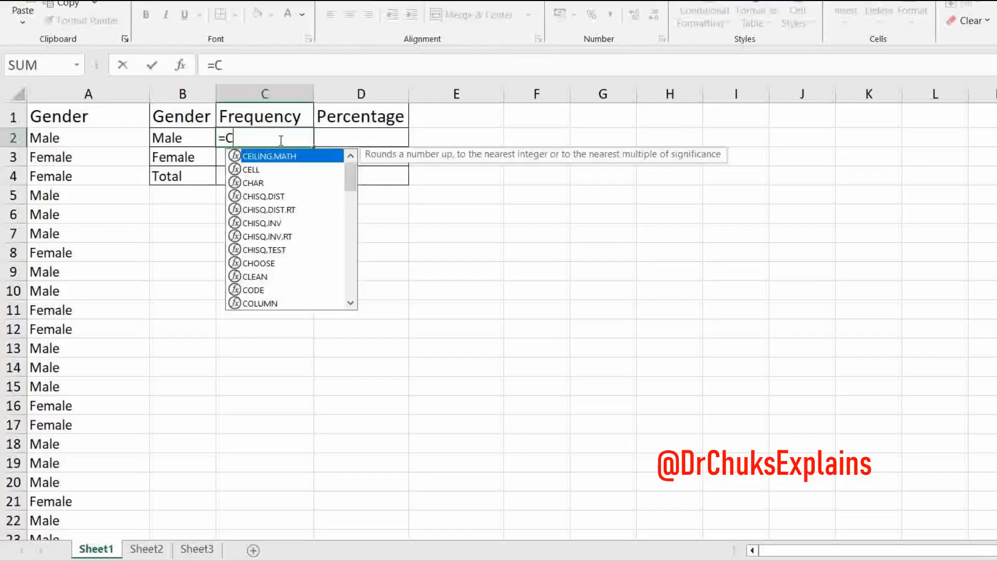
type("OUN")
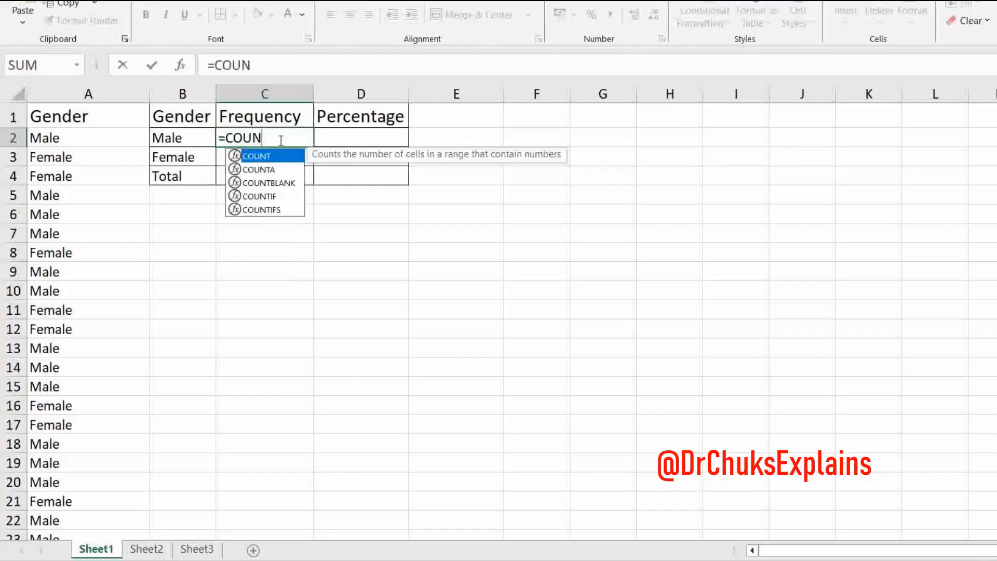
type("TIF")
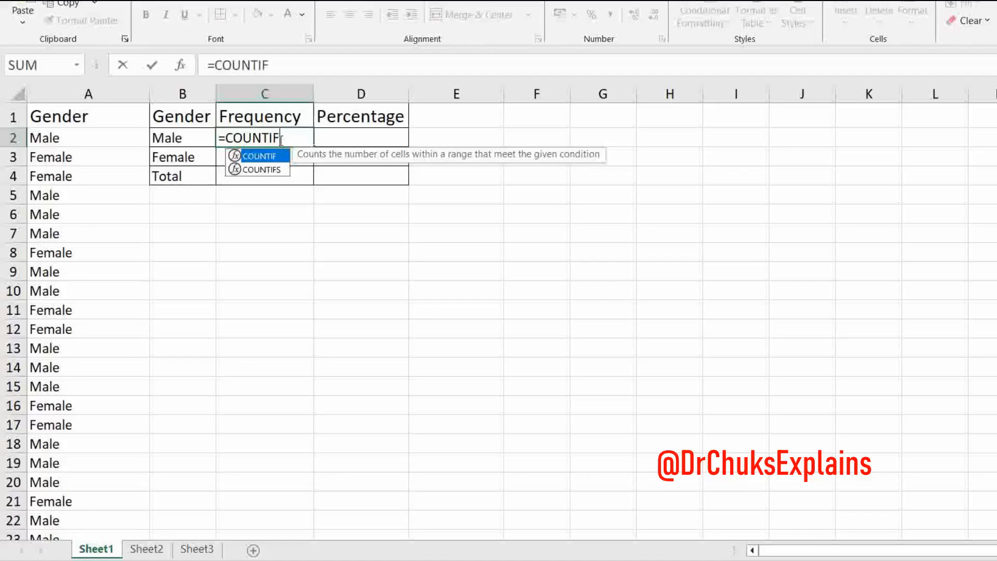
type("(")
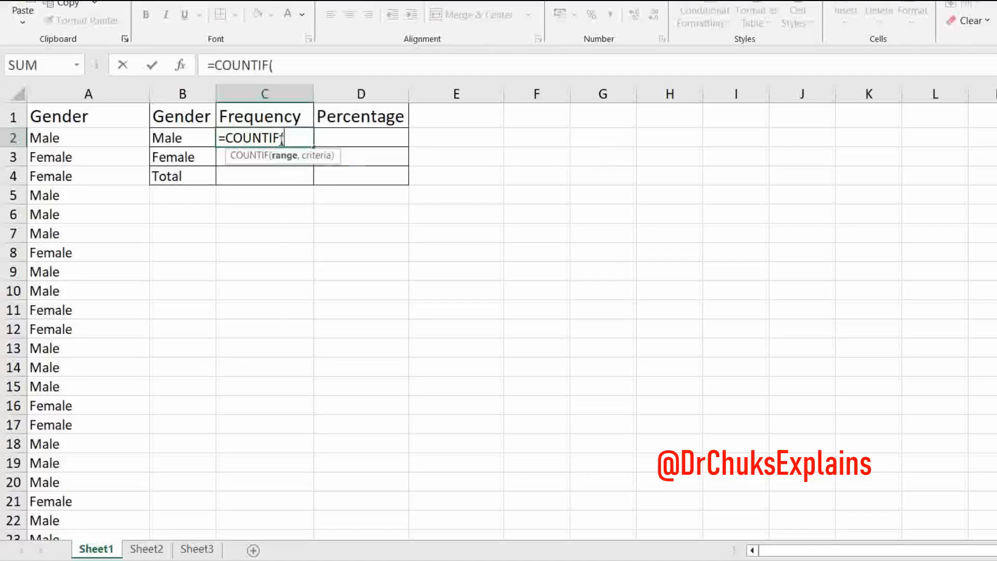
type("A:")
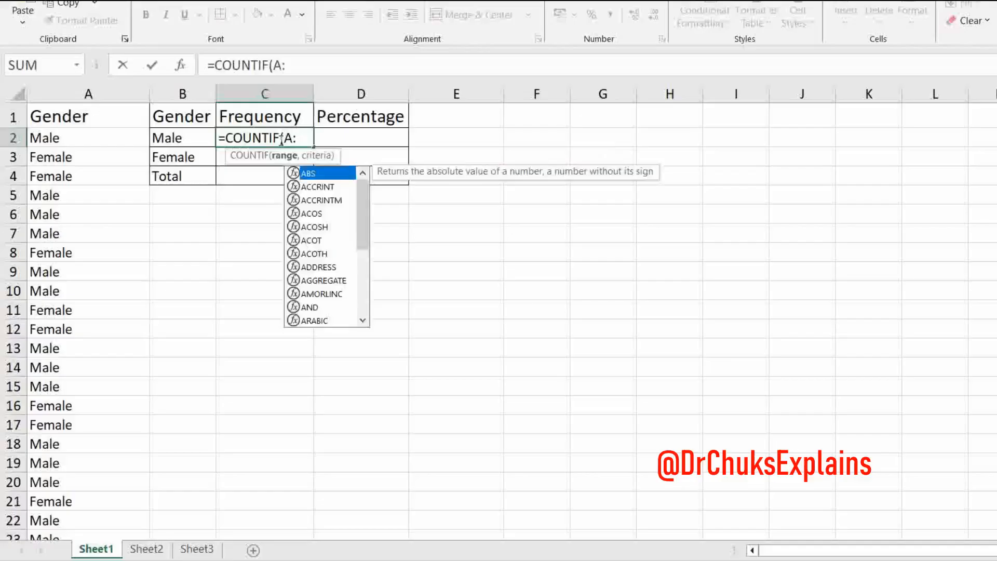
type("A")
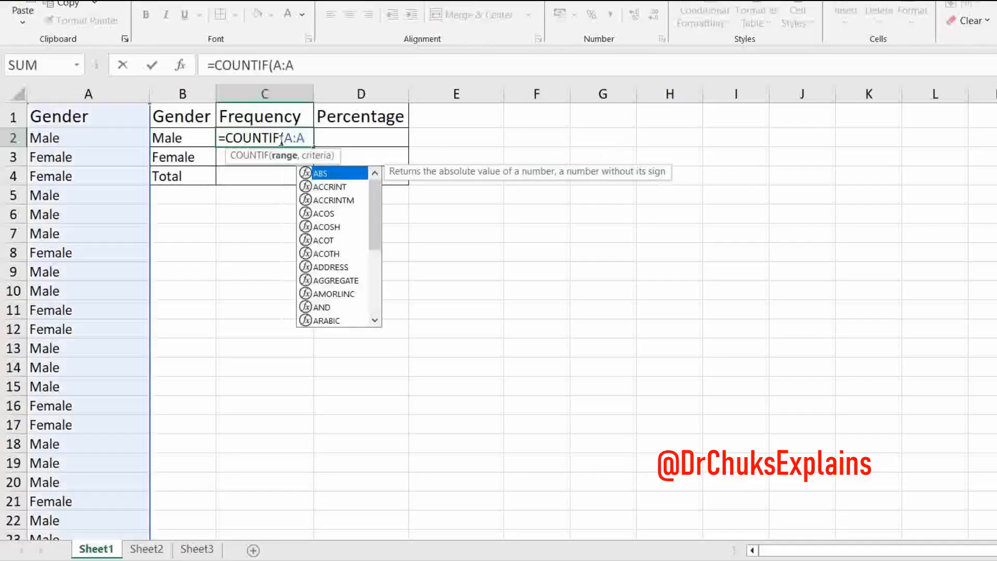
type(",m")
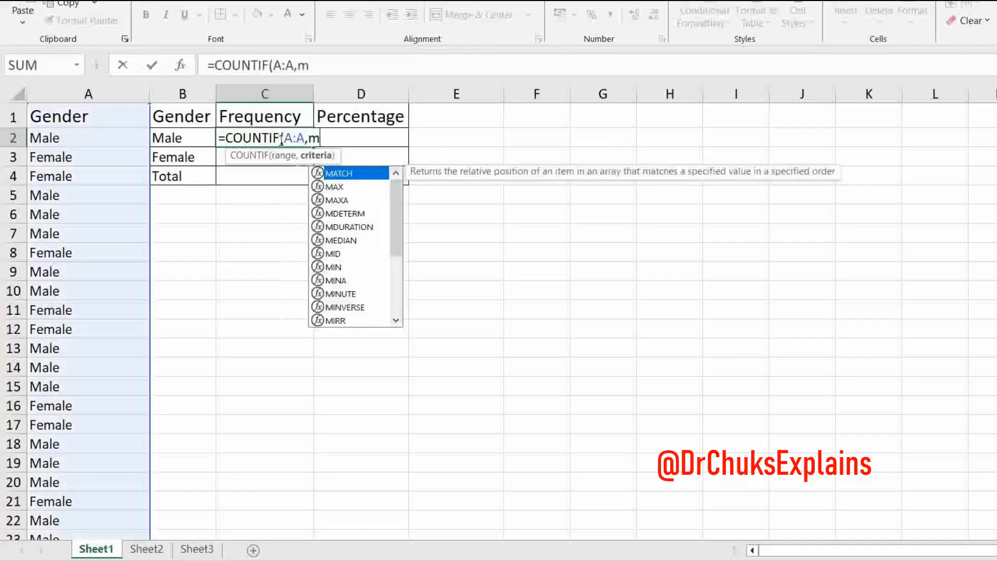
type("ALE")
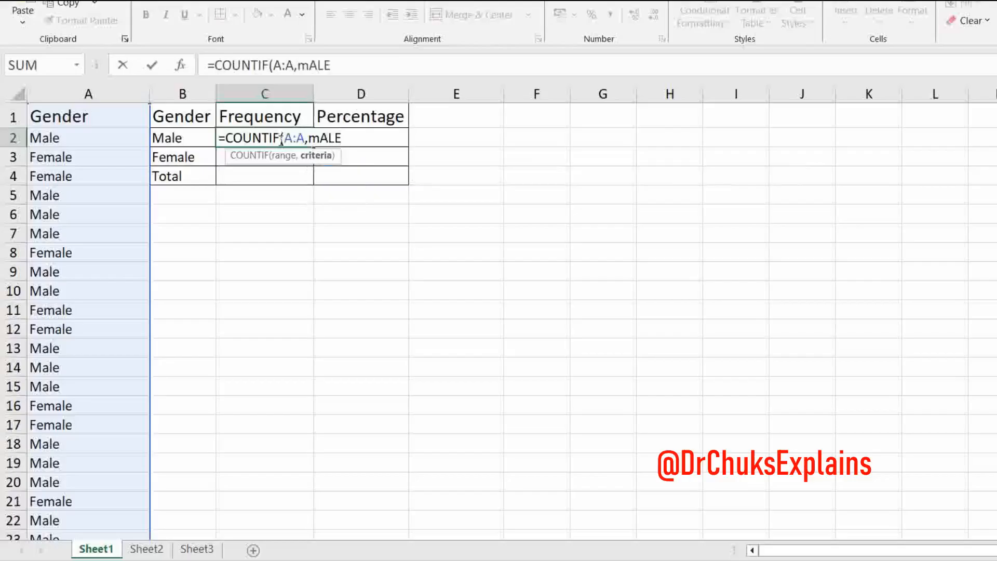
key("BackSpace")
key("BackSpace")
key("BackSpace")
key("BackSpace")
type("M")
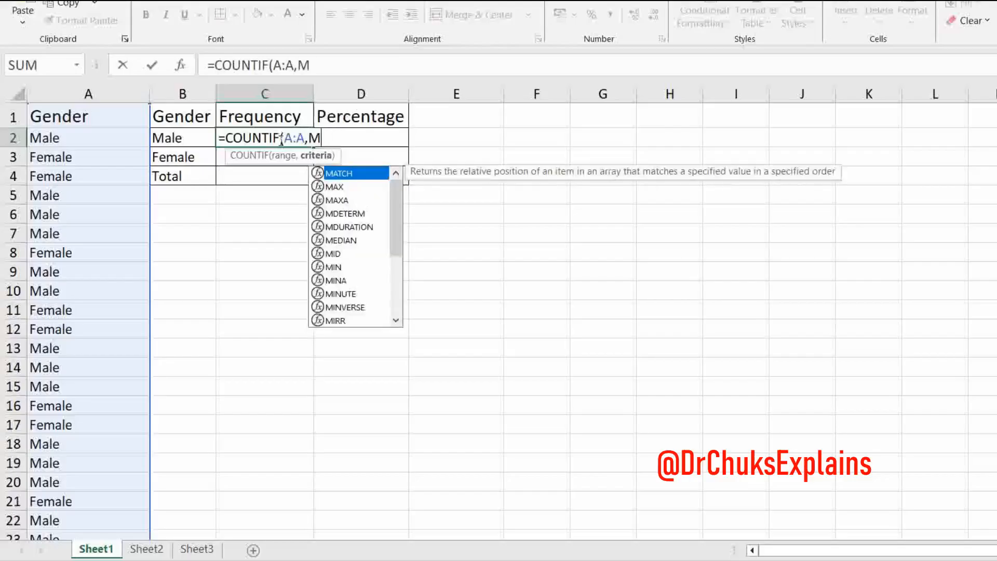
type("ale")
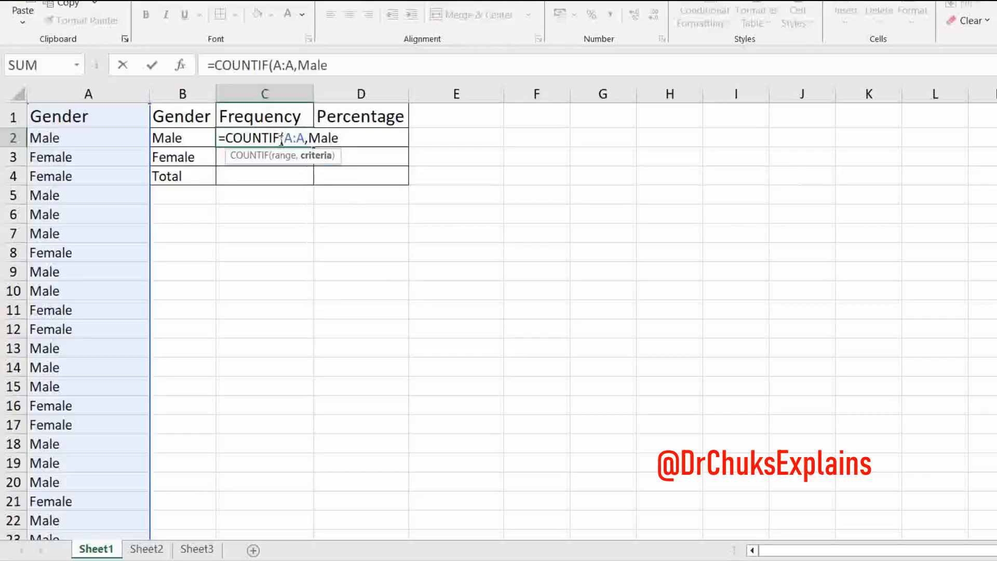
type("\")")
key("Return")
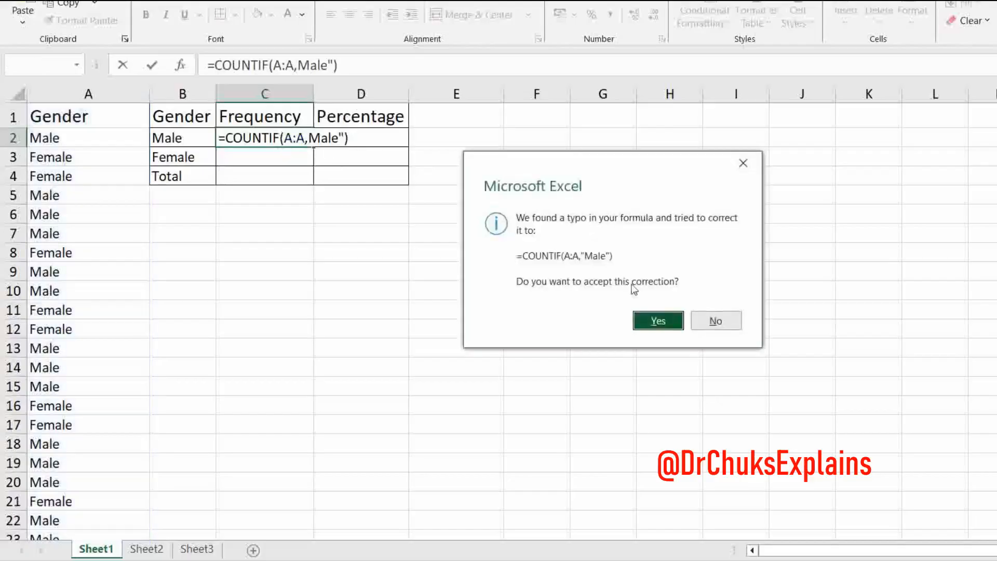
left_click(644, 319)
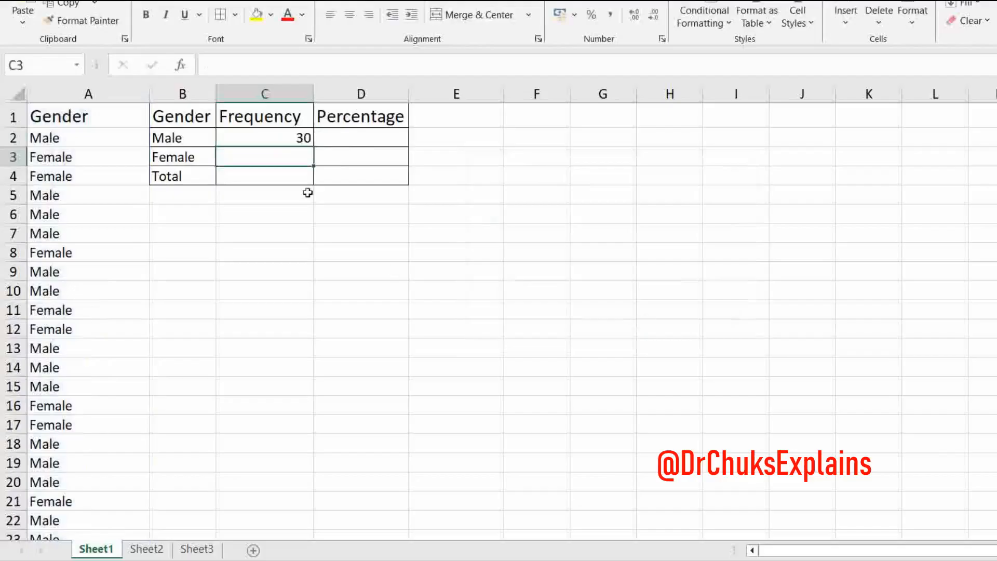
- Copy the COUNTIF formula text from C2 into C3, the Frequency cell for Female
left_click(281, 143)
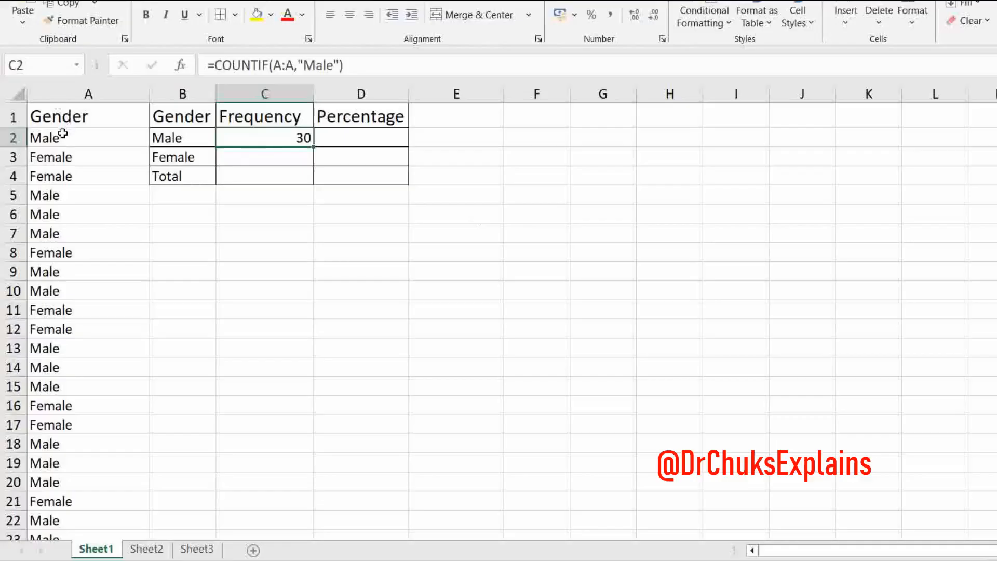
left_click(86, 94)
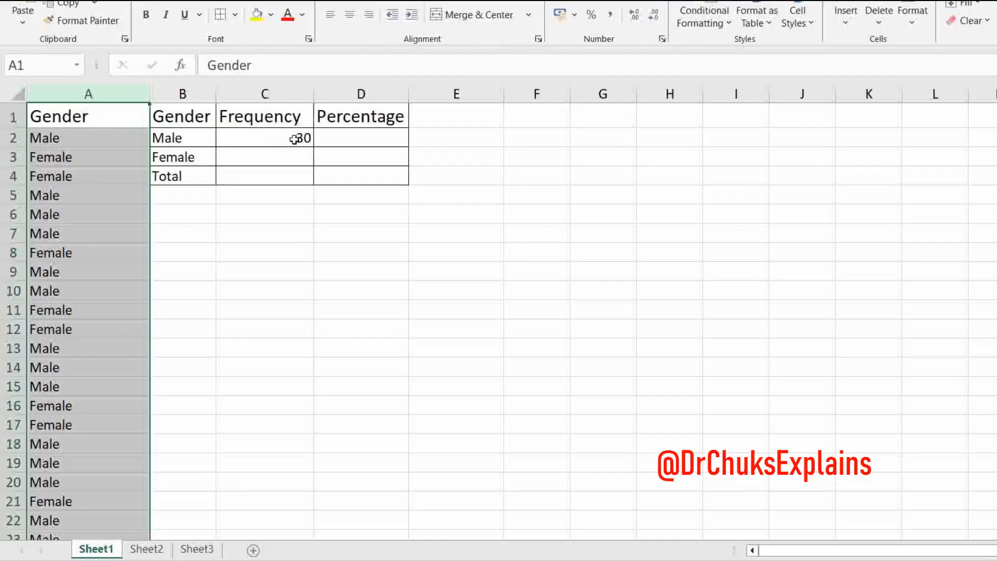
left_click(299, 157)
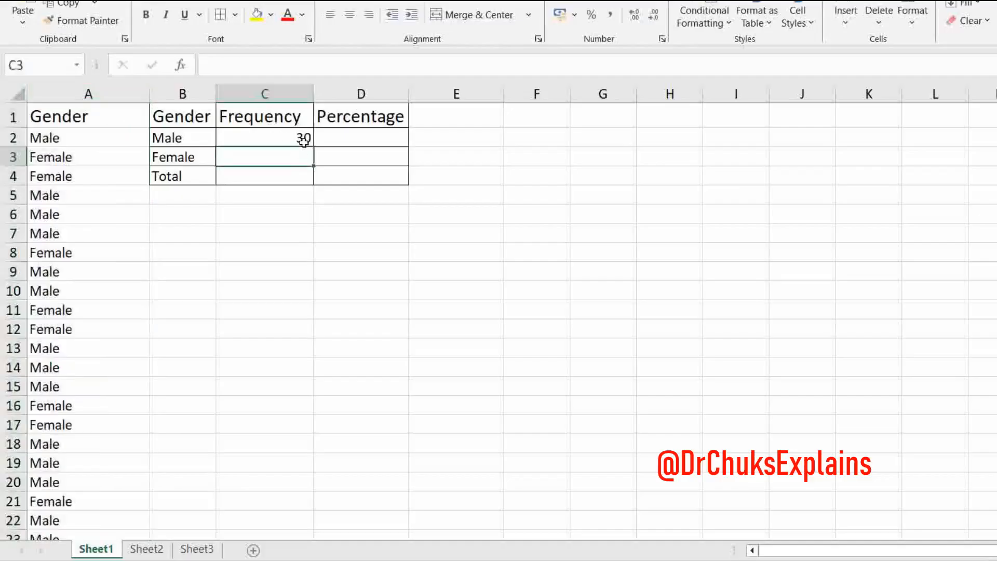
left_click(304, 140)
left_click(356, 65)
left_click_drag(356, 65, 210, 65)
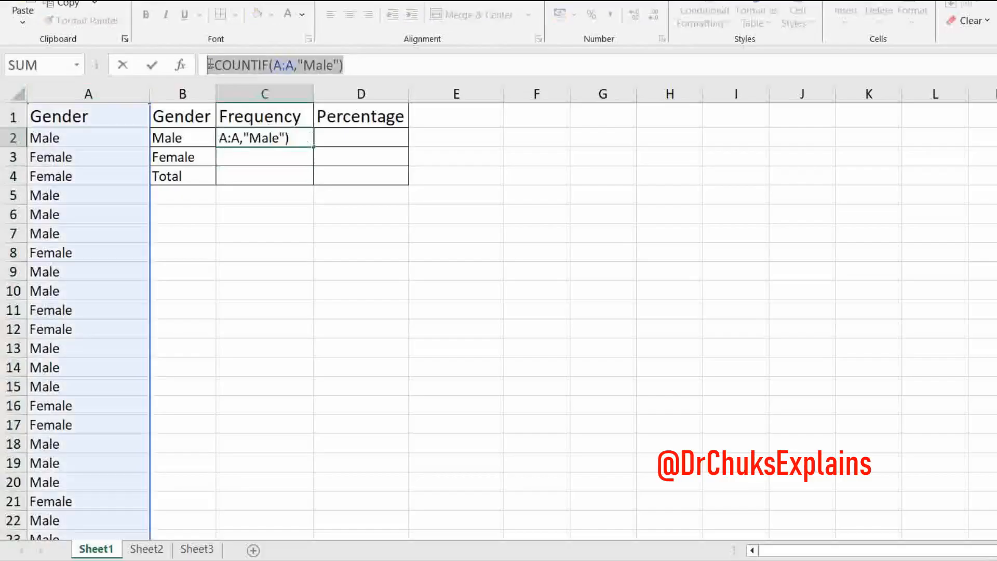
type("=")
left_click(240, 160)
key("Escape")
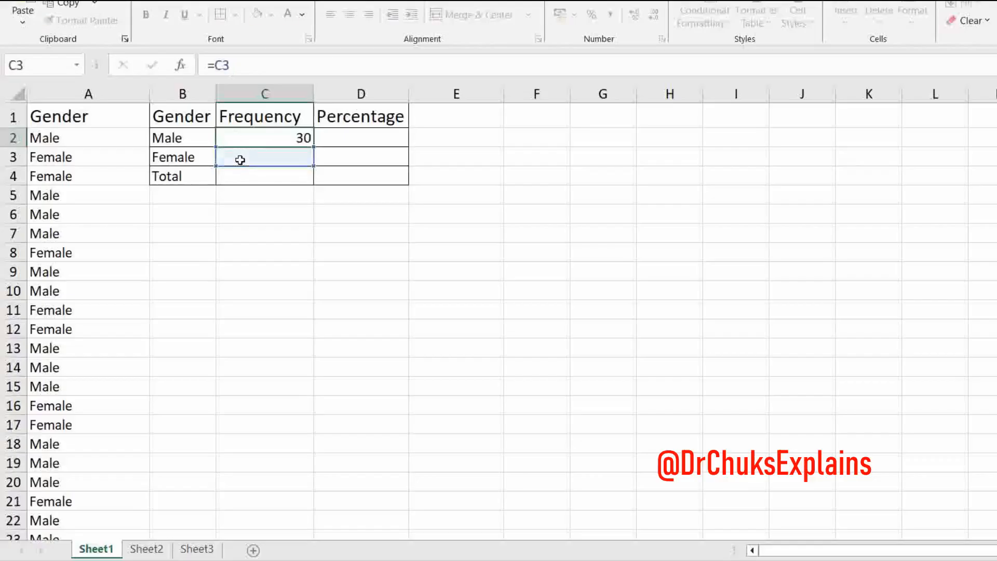
double_click(241, 160)
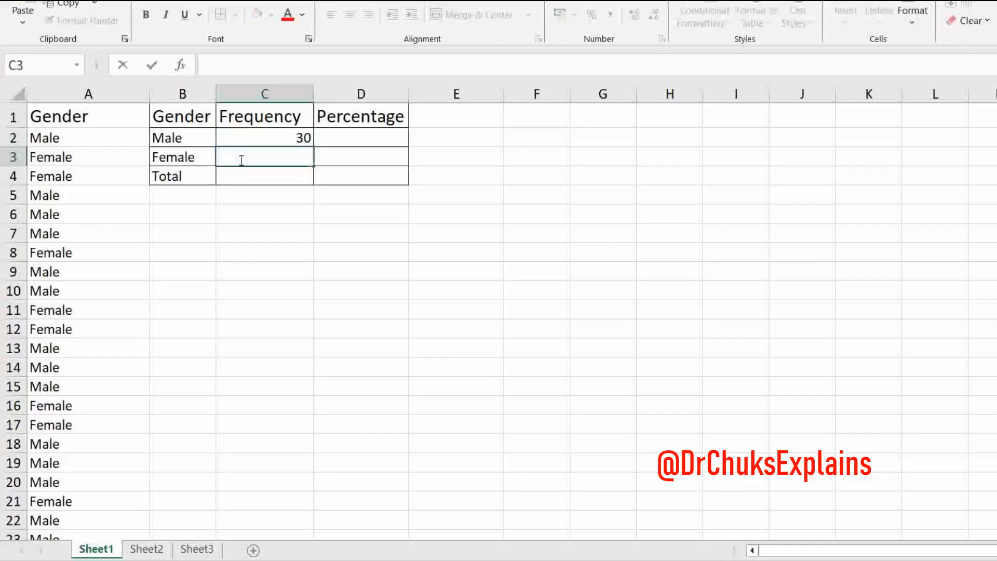
key("ctrl+v")
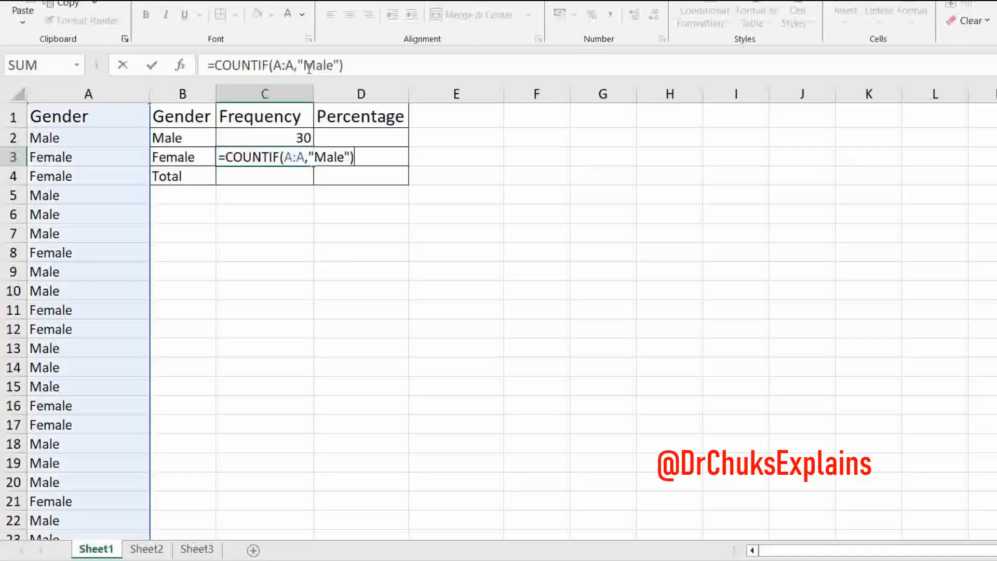
- Change the criterion in C3's formula to "Female" so it reads =COUNTIF(A:A,"Female")
left_click(316, 68)
key("BackSpace")
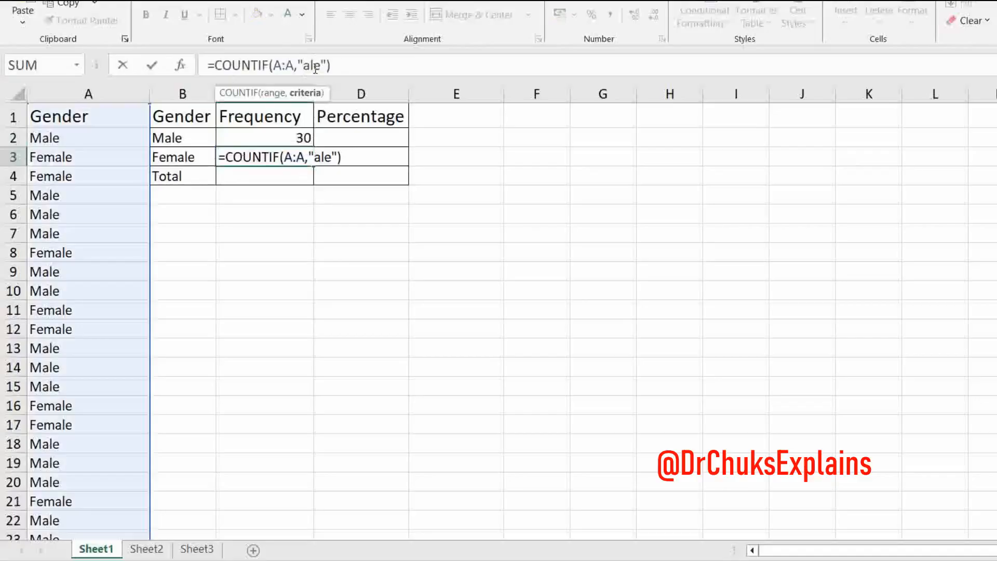
type("Fem")
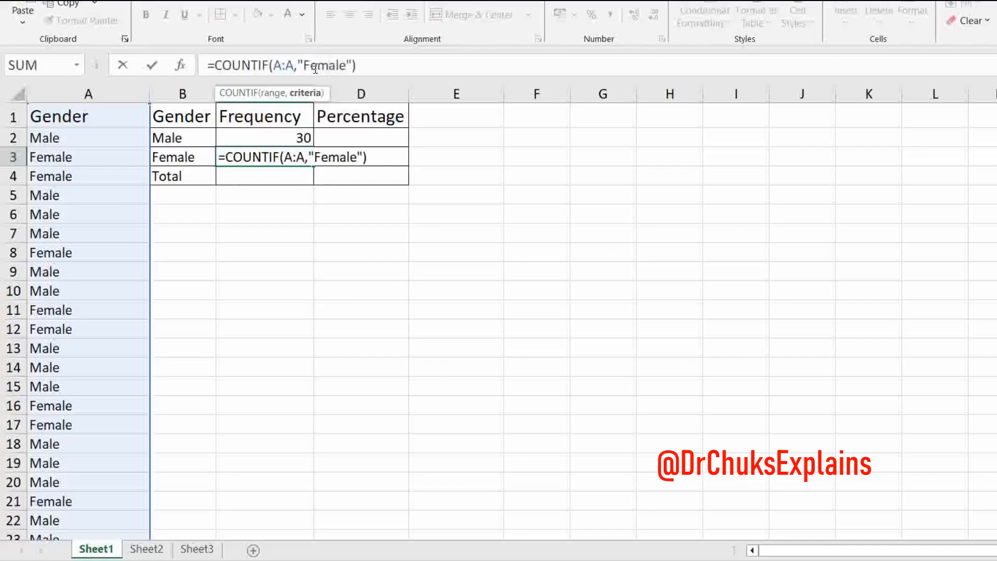
key("ctrl+Return")
key("Return")
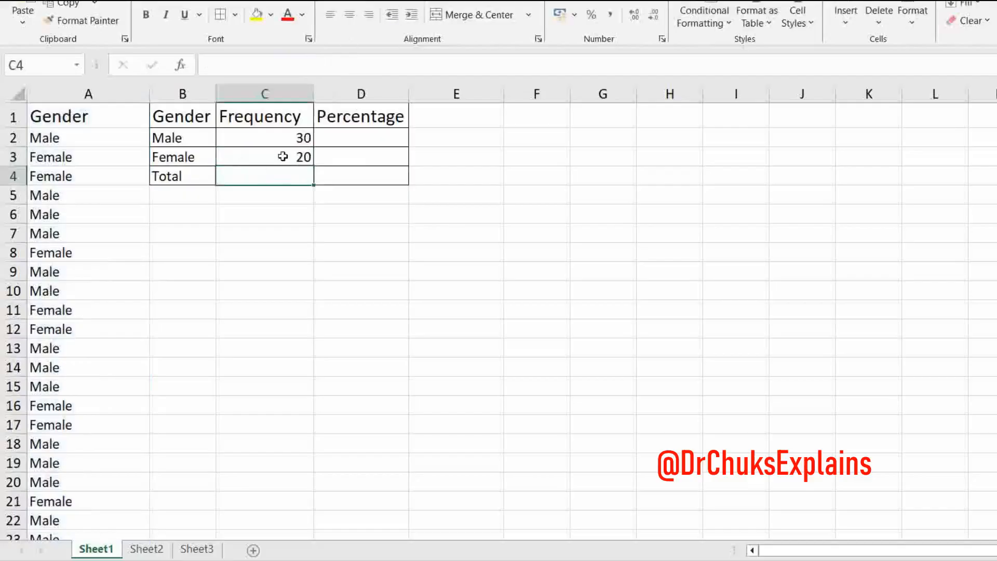
- Use AutoSum on C2:C4 to fill the Total row of the Frequency column
left_click_drag(292, 134, 288, 171)
left_click_drag(302, 134, 301, 171)
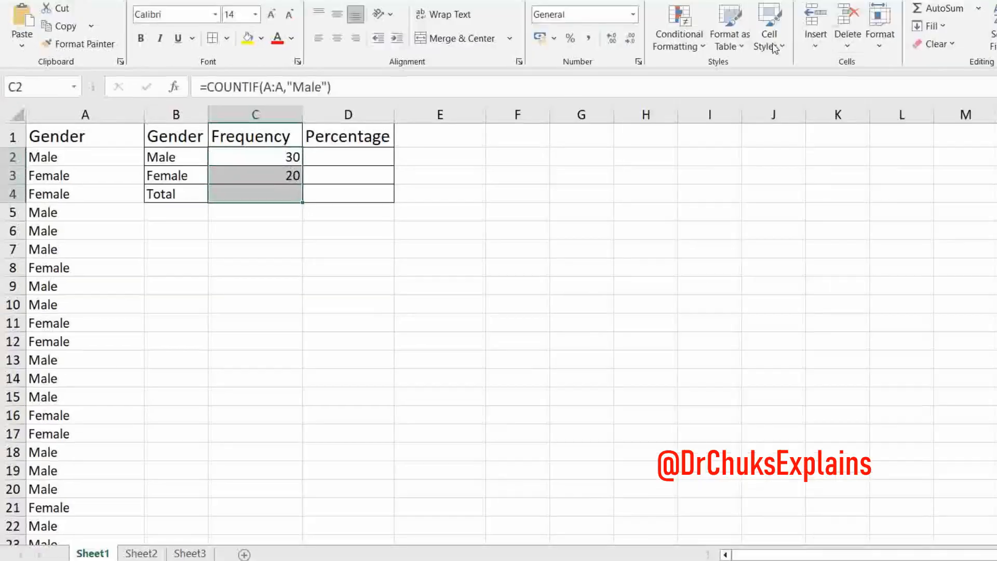
left_click(937, 12)
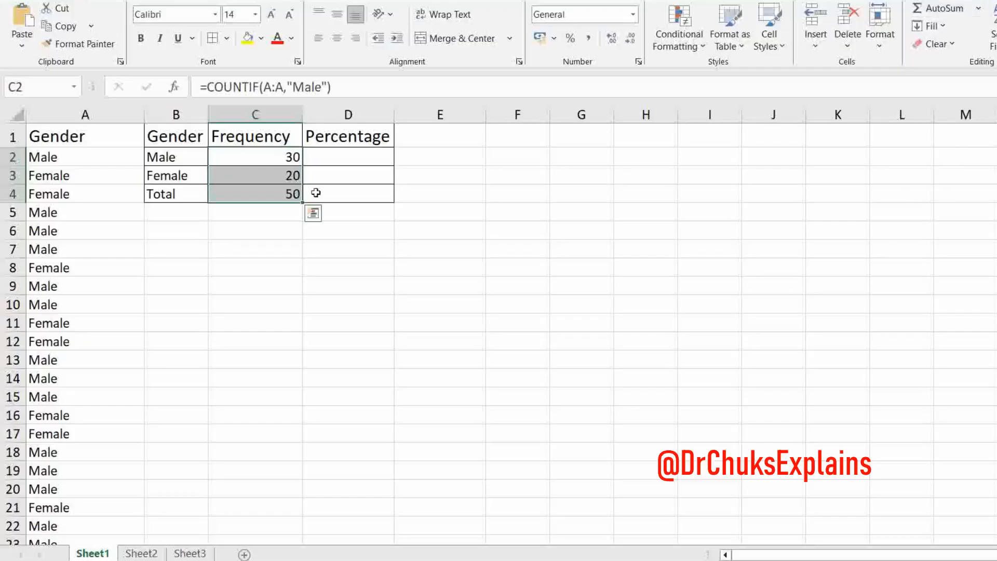
- Enter =sum(C2:C3) in C4 to total the male and female frequencies
left_click(283, 198)
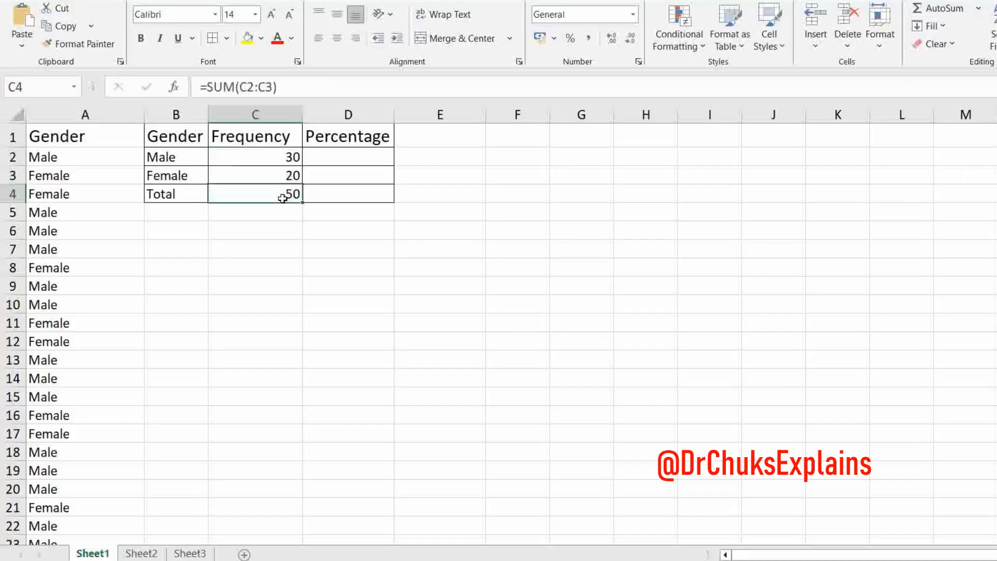
type("=")
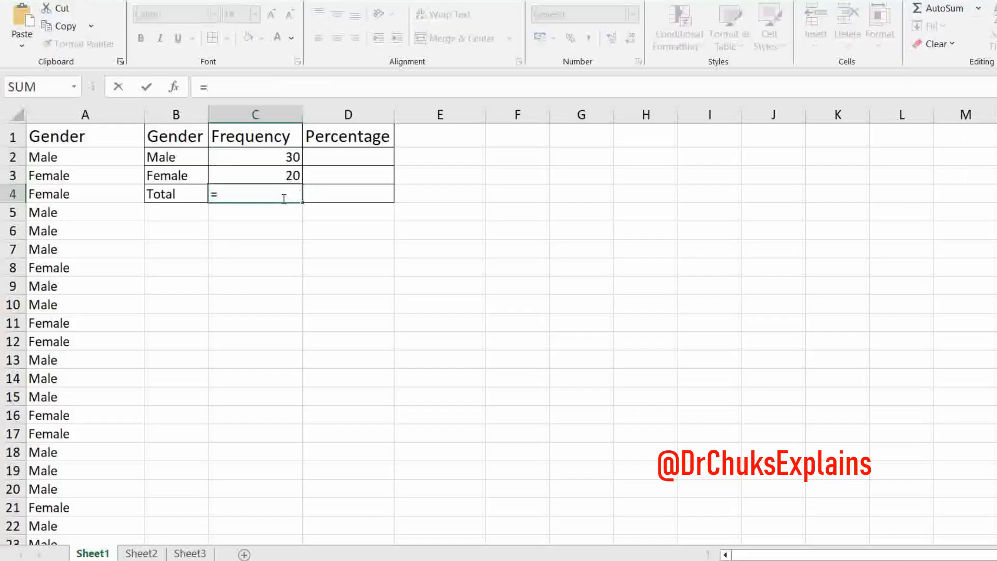
type("sum(")
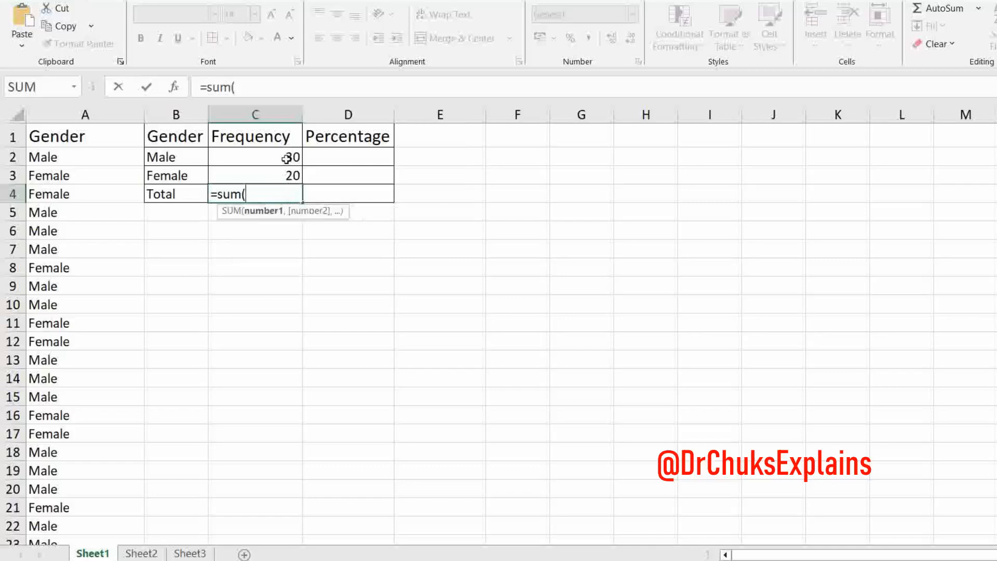
left_click(286, 159)
left_click_drag(287, 157, 289, 176)
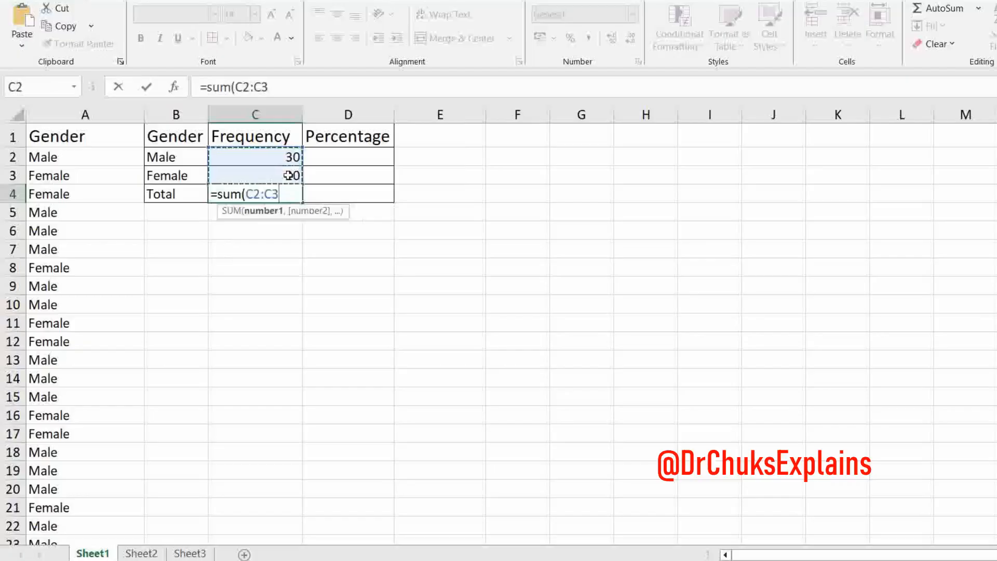
type(")")
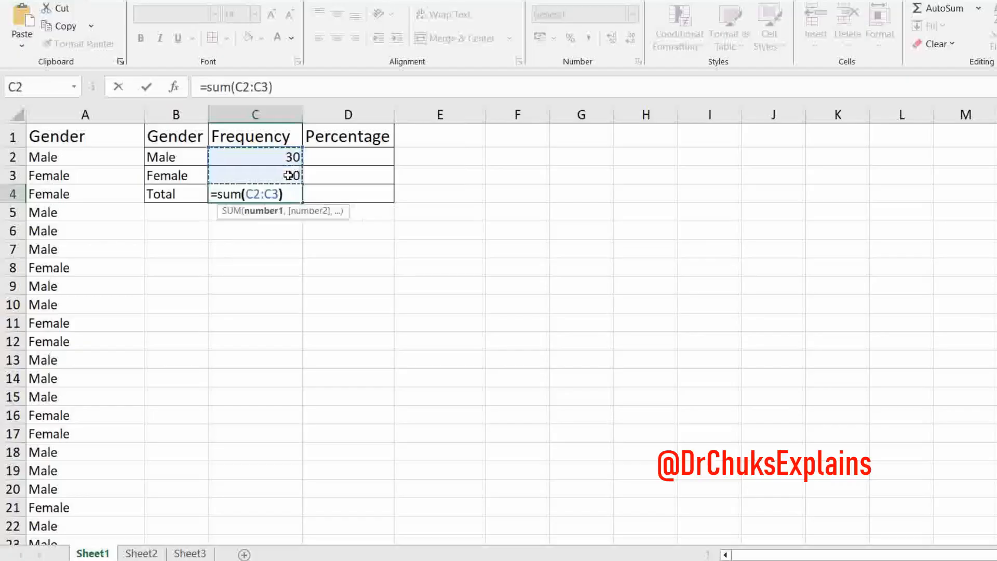
key("Return")
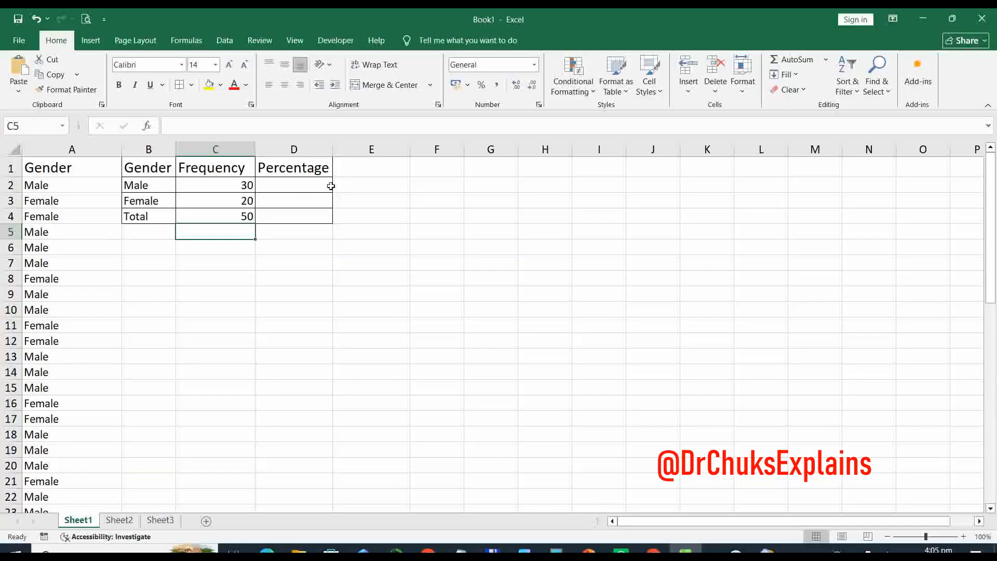
- Enter =C2/$C$4 in D2 to calculate the Male percentage of the total
left_click(391, 159)
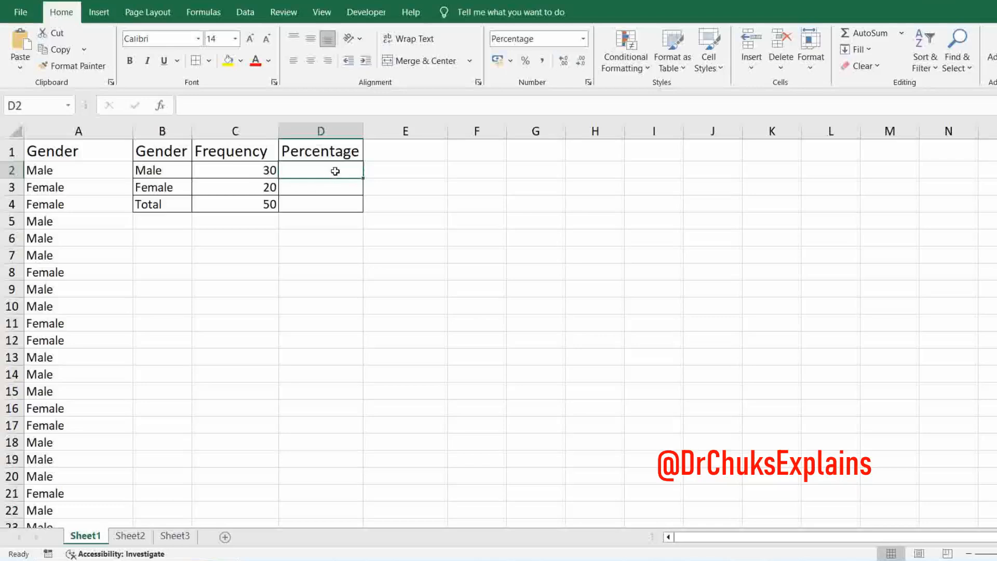
type("=")
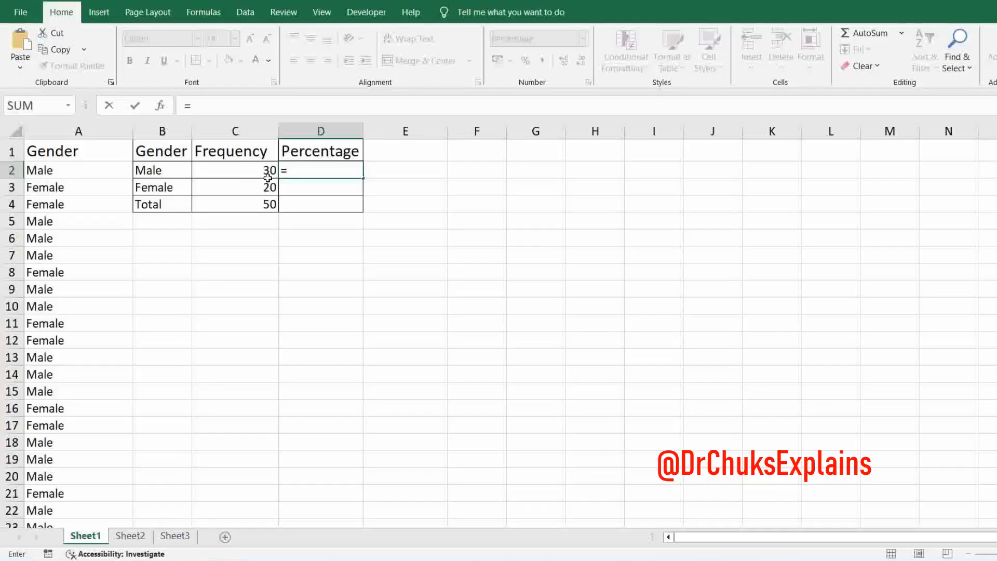
type("C")
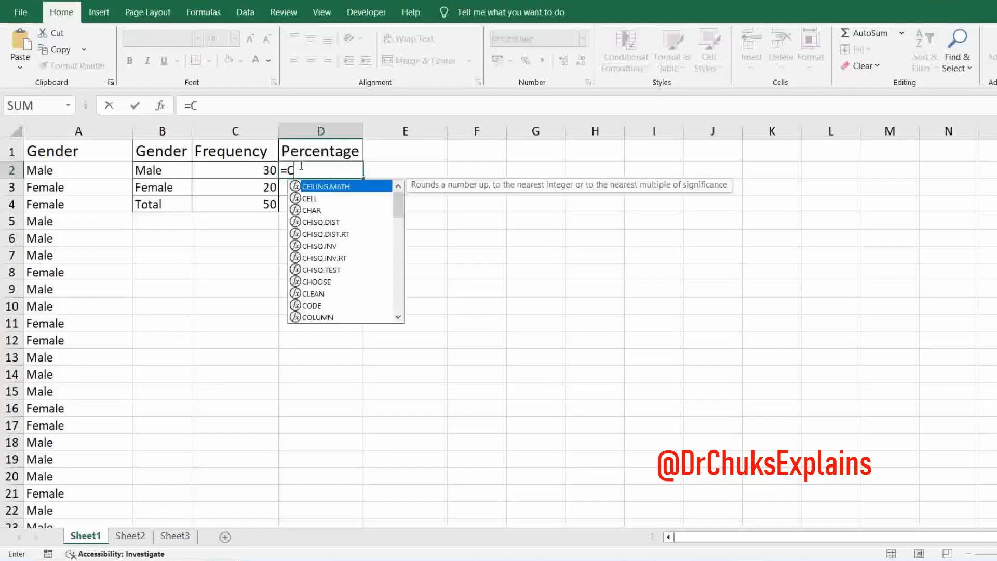
key("Escape")
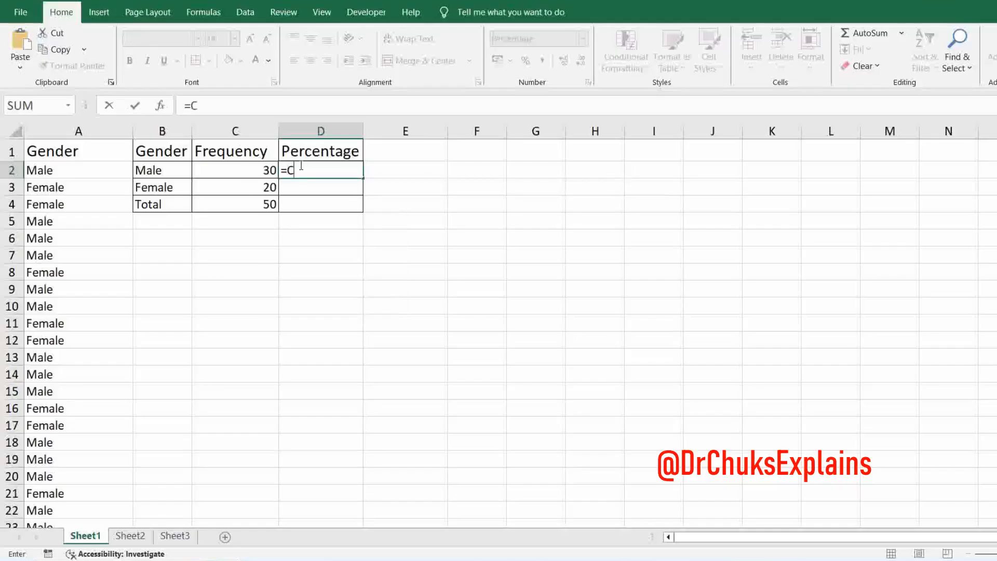
type("2")
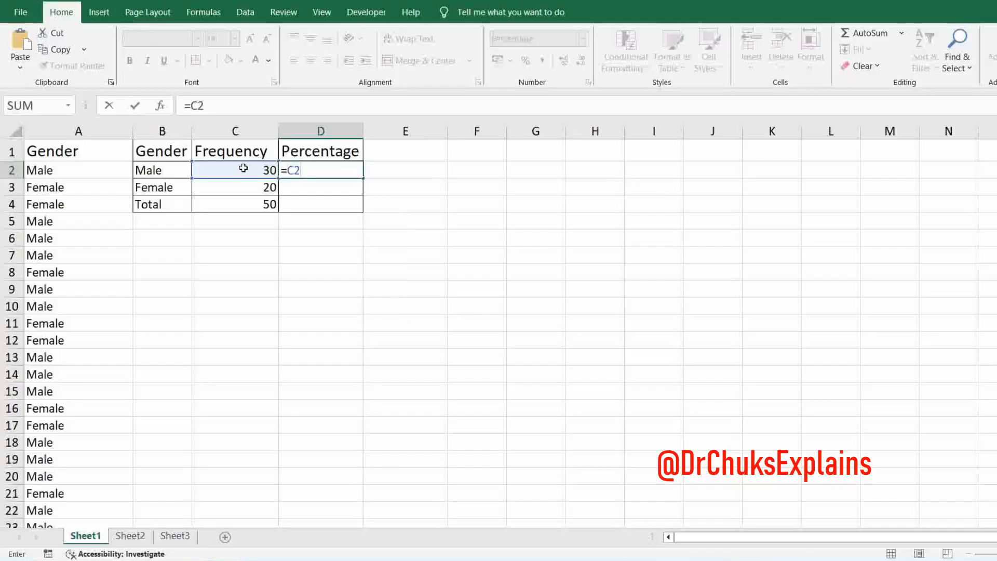
type("/$C$")
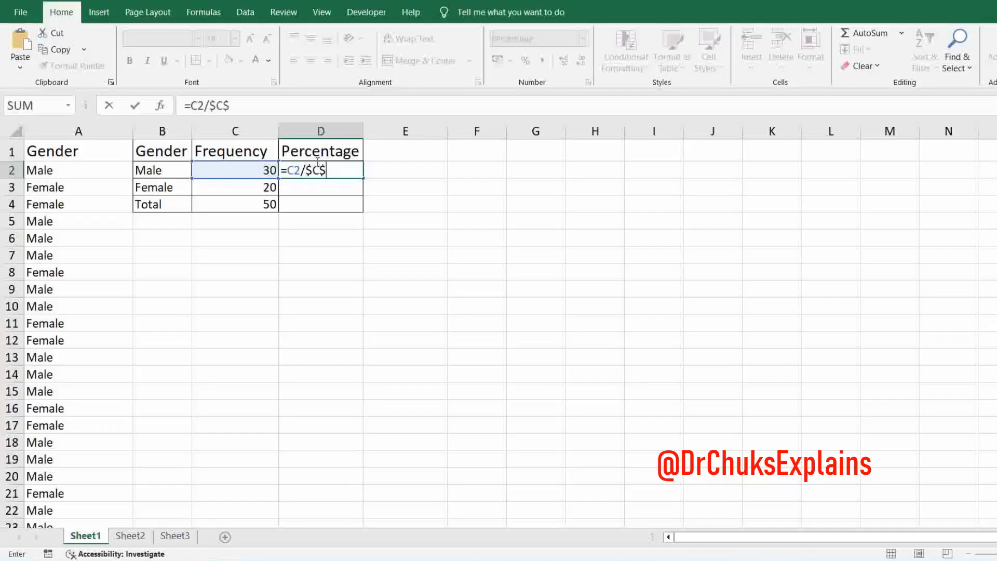
type("4")
key("Return")
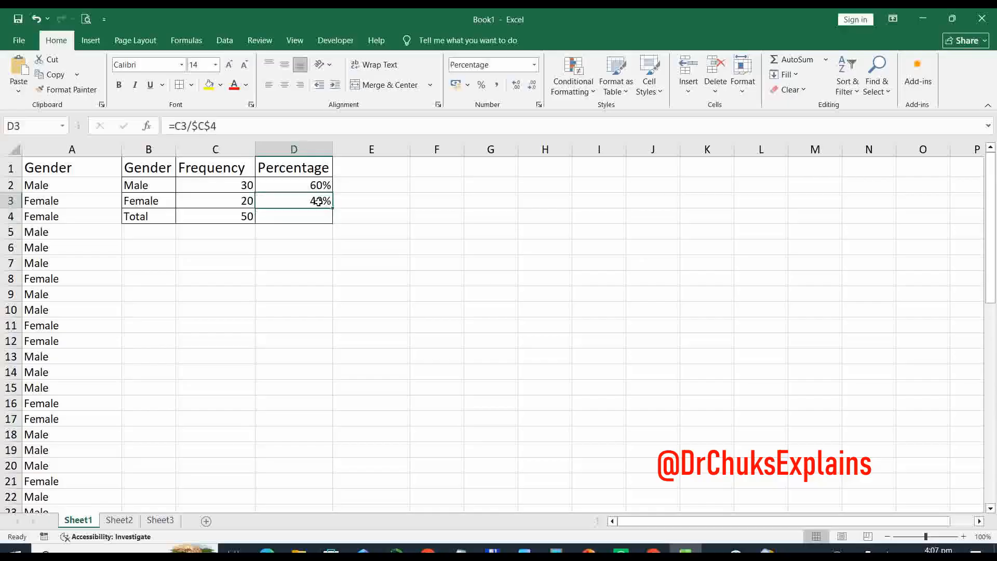
- Enter =C3/C4 in D3 to calculate the Female percentage of the total
type("=C3")
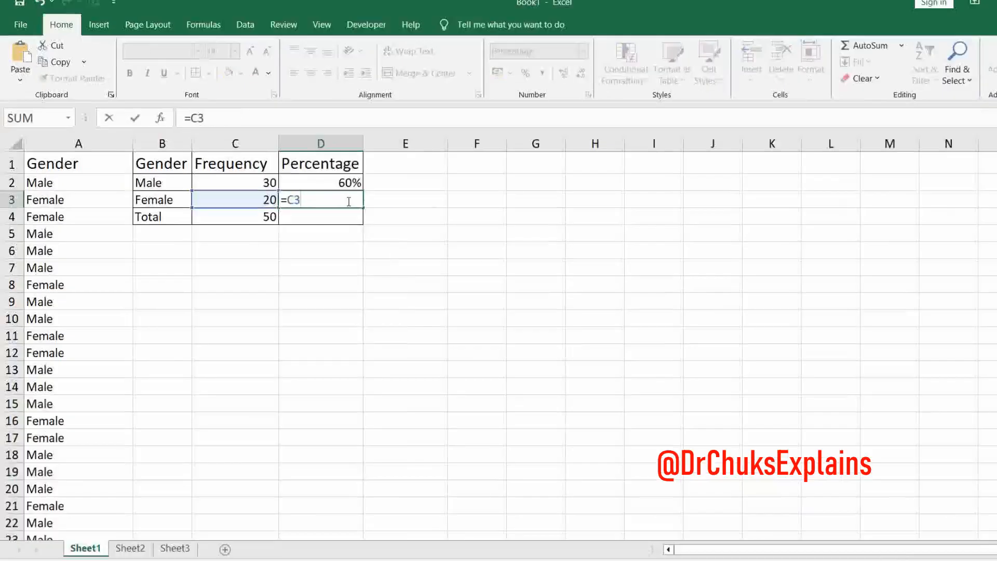
type("/C4")
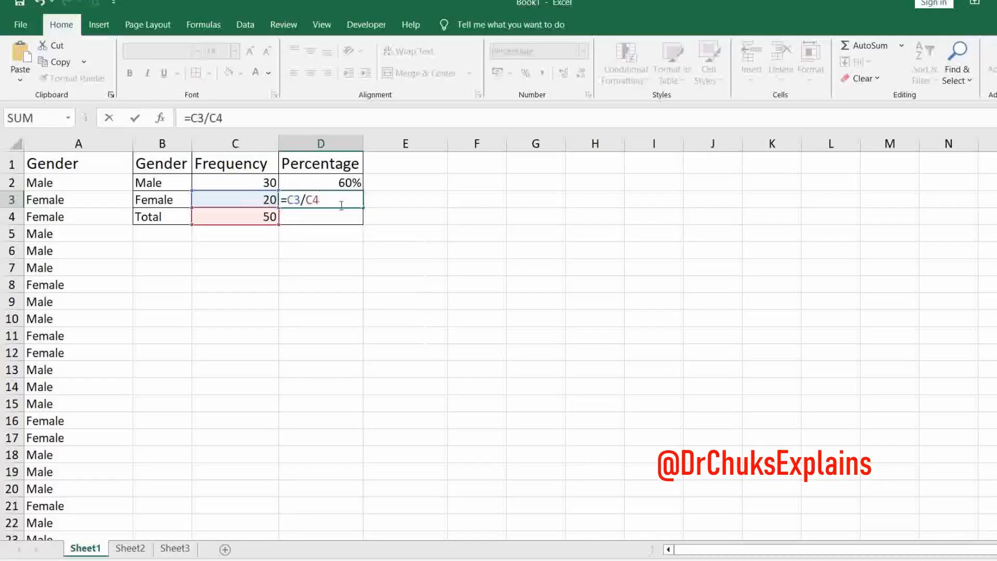
key("Return")
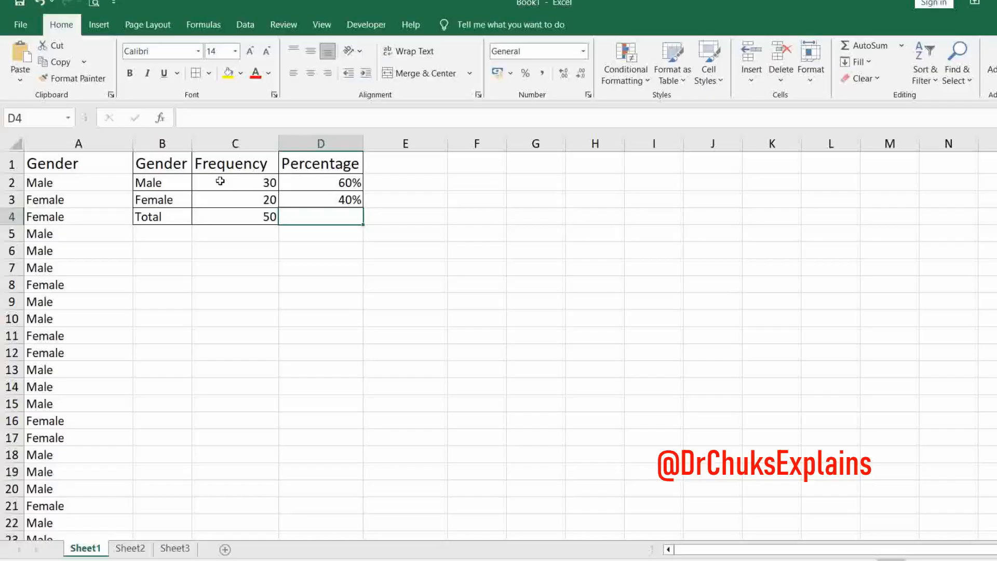
- Insert a basic 2-D pie chart from the gender and frequency data in B1:C3, leaving out the Total row
left_click_drag(160, 167, 237, 204)
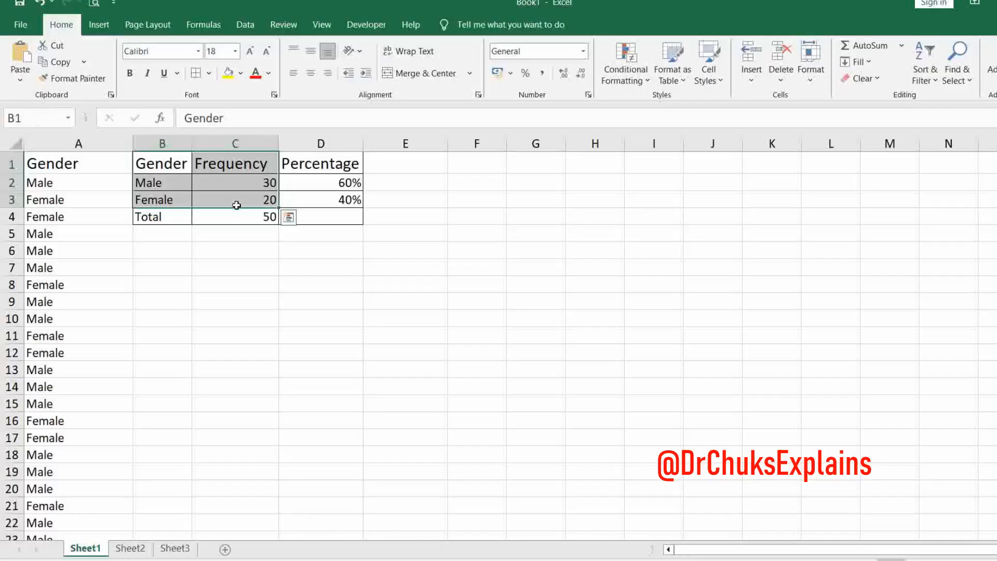
left_click(102, 29)
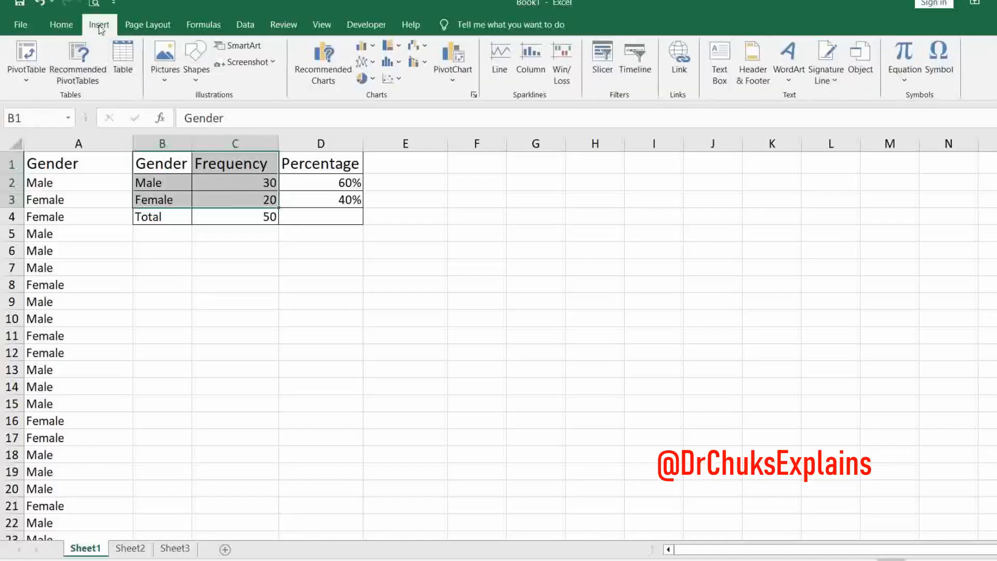
left_click(374, 81)
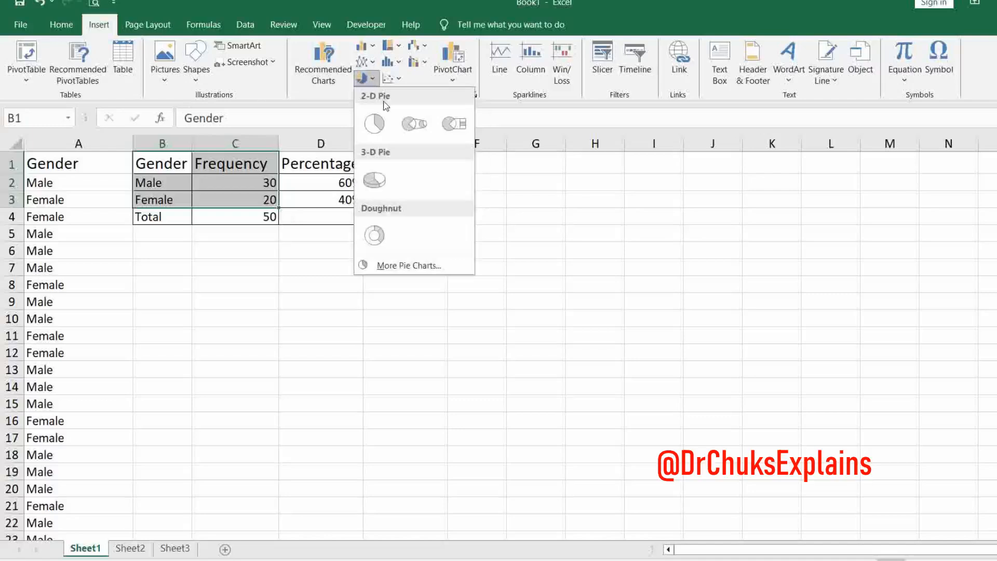
left_click(376, 124)
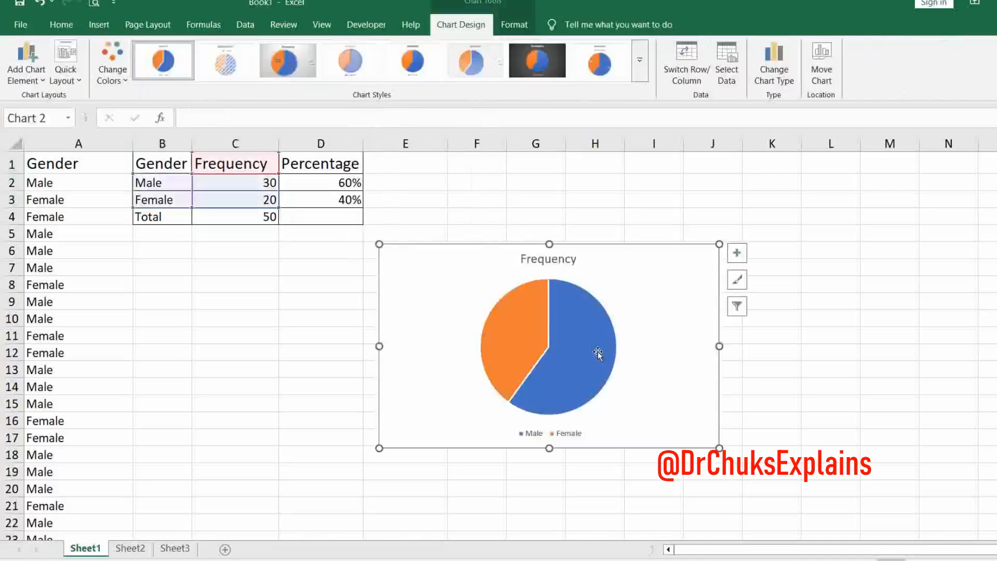
- Add data labels to the pie chart and set them to show Percentage instead of Value
mouse_move(597, 351)
left_click(740, 257)
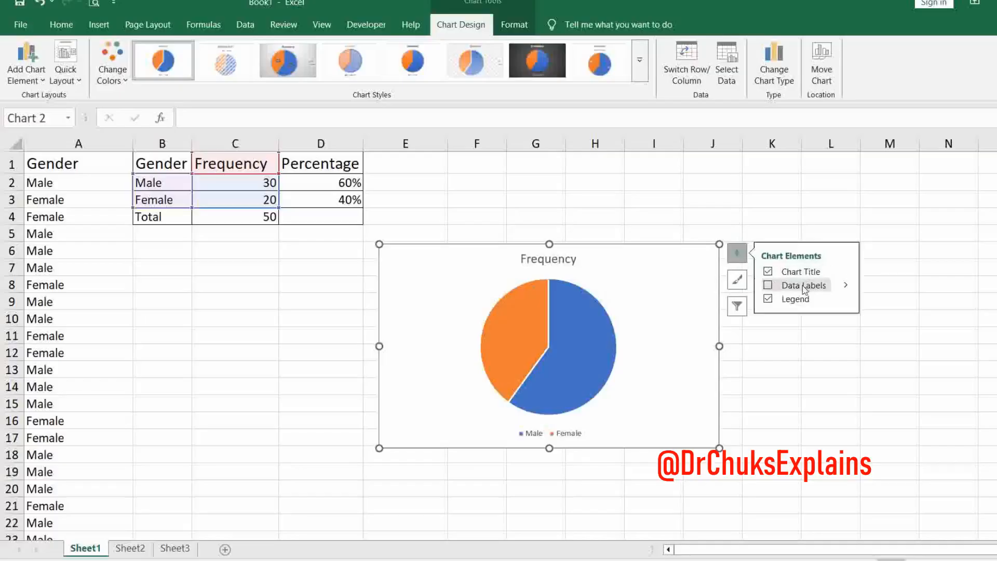
left_click(804, 289)
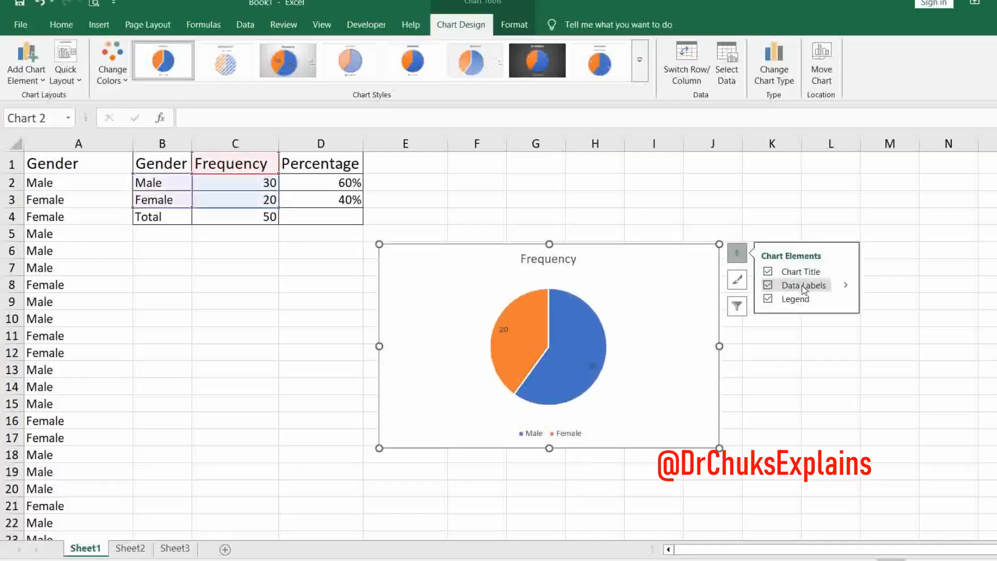
left_click(849, 287)
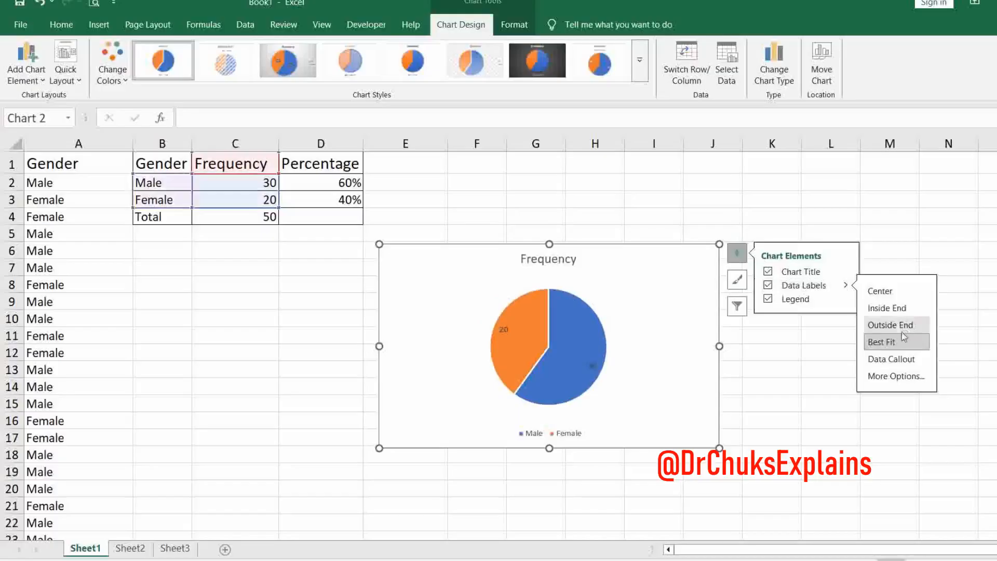
left_click(895, 377)
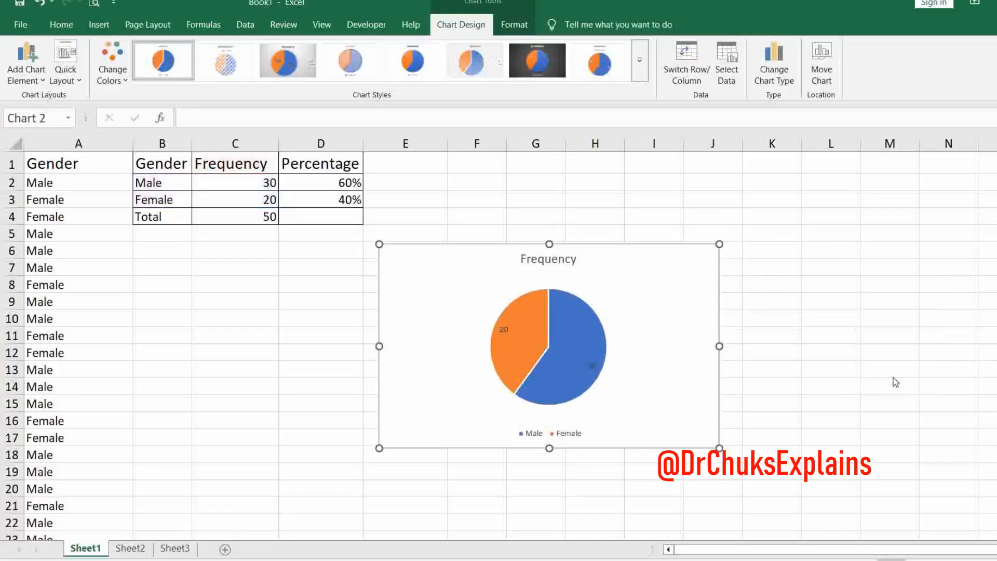
left_click(923, 341)
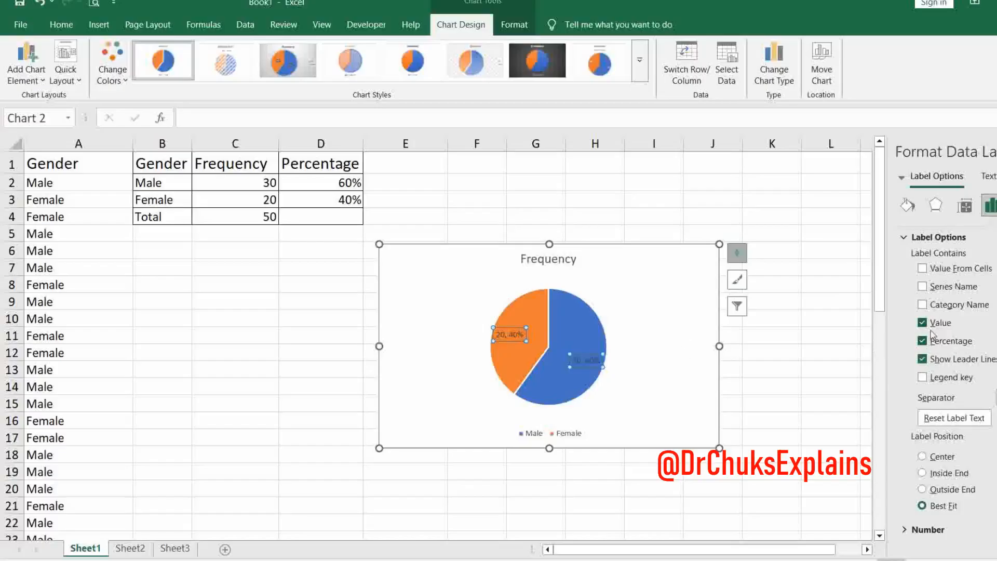
left_click(923, 323)
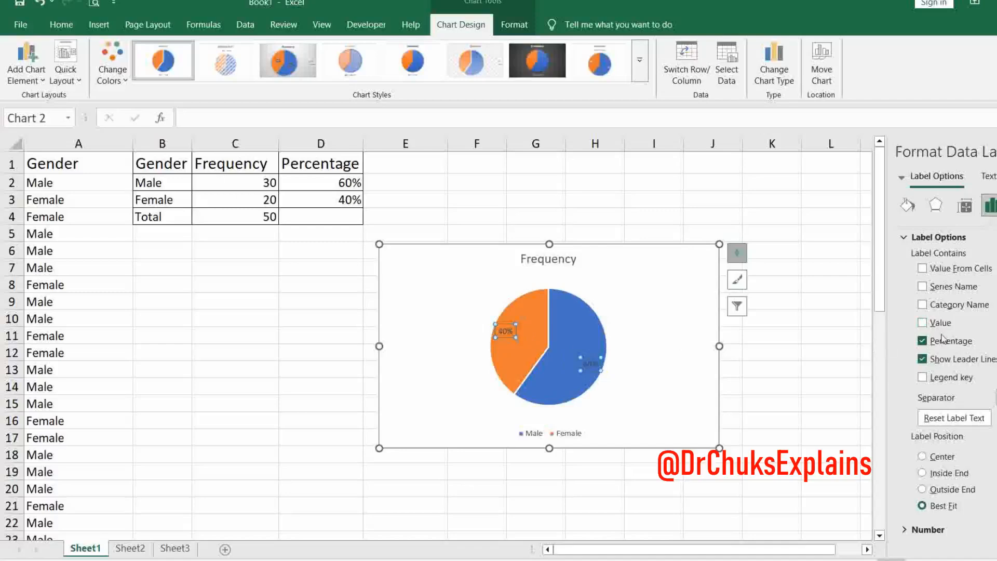
left_click(996, 152)
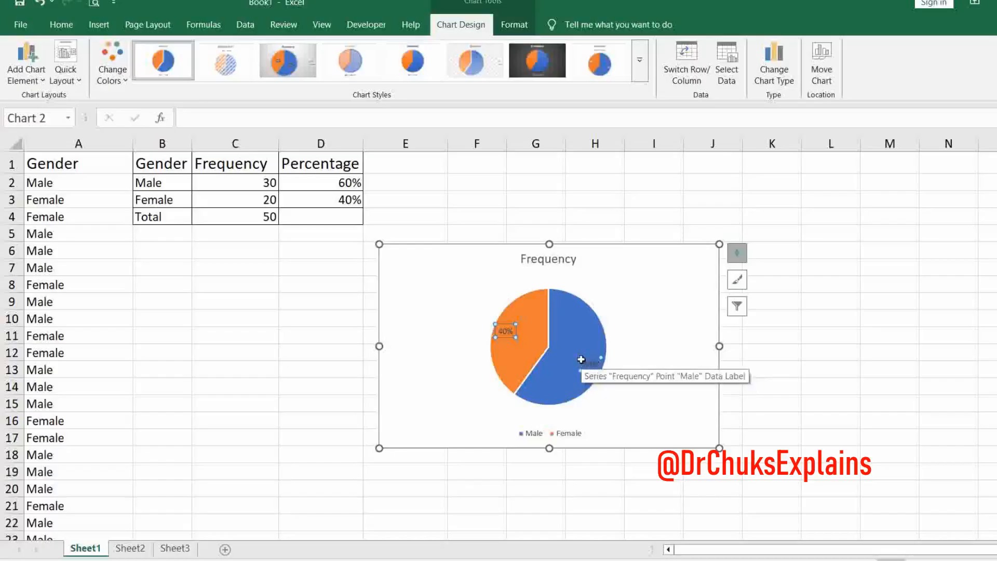
- Change the pie chart's title to "Distribution of Respondents"
left_click(551, 257)
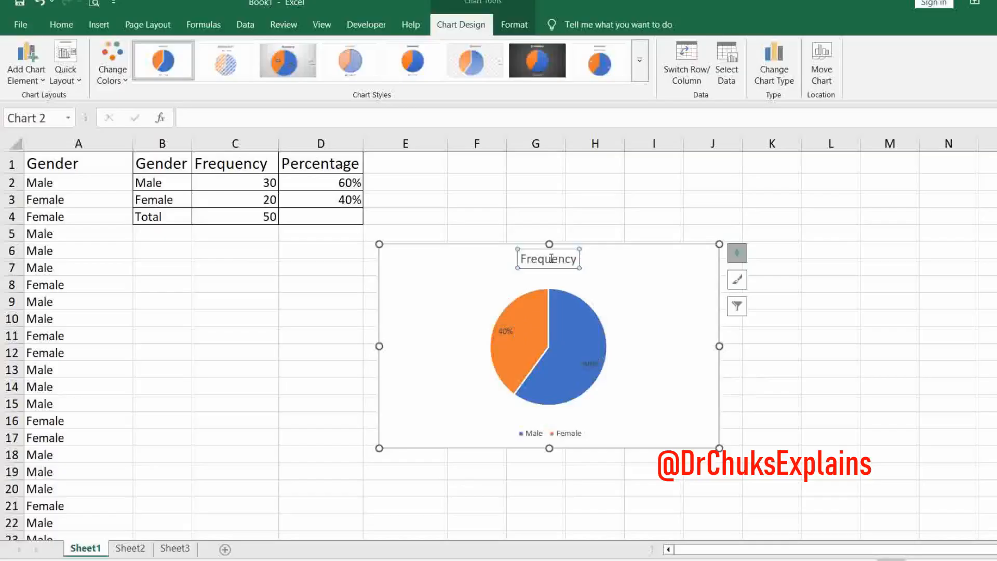
left_click(551, 258)
double_click(551, 259)
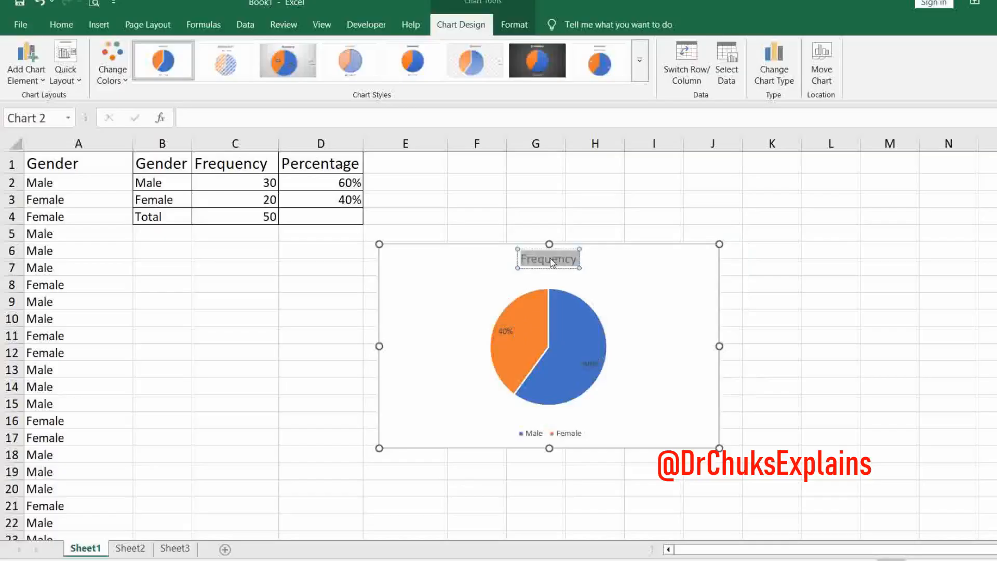
type("d")
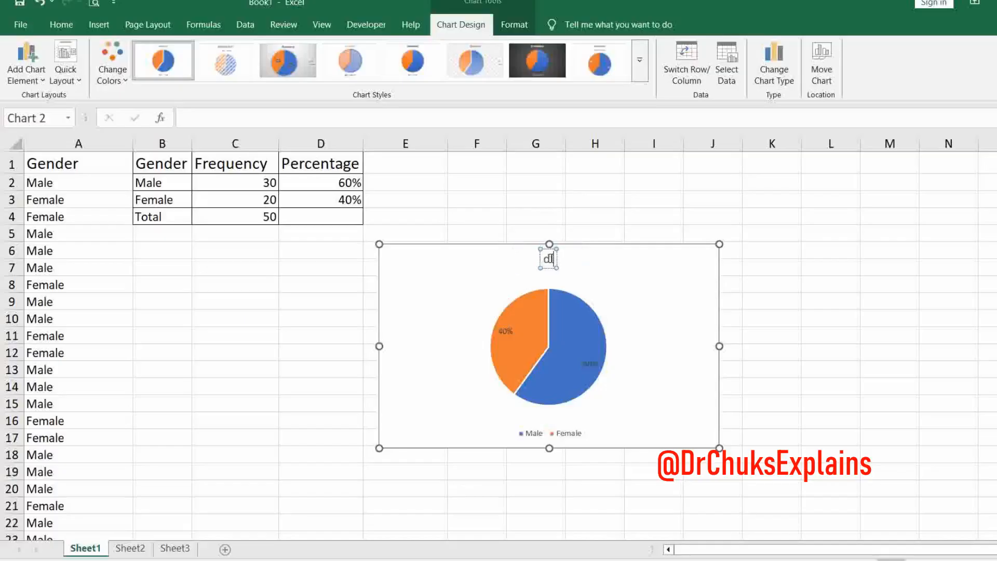
type("ISTRIBUTION")
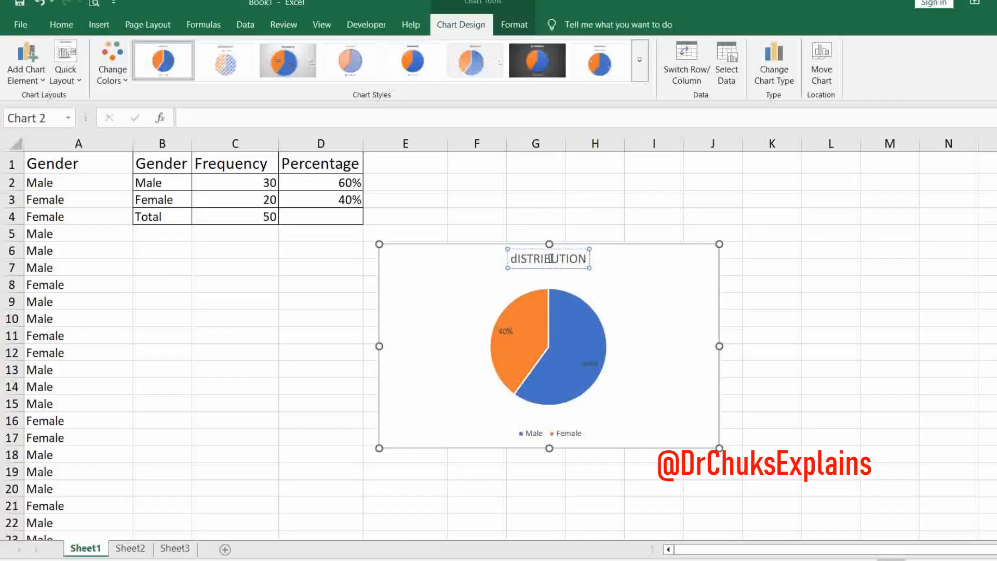
key("BackSpace")
key("BackSpace")
key("BackSpace")
key("BackSpace")
key("BackSpace")
key("BackSpace")
key("BackSpace")
key("BackSpace")
key("BackSpace")
key("BackSpace")
key("BackSpace")
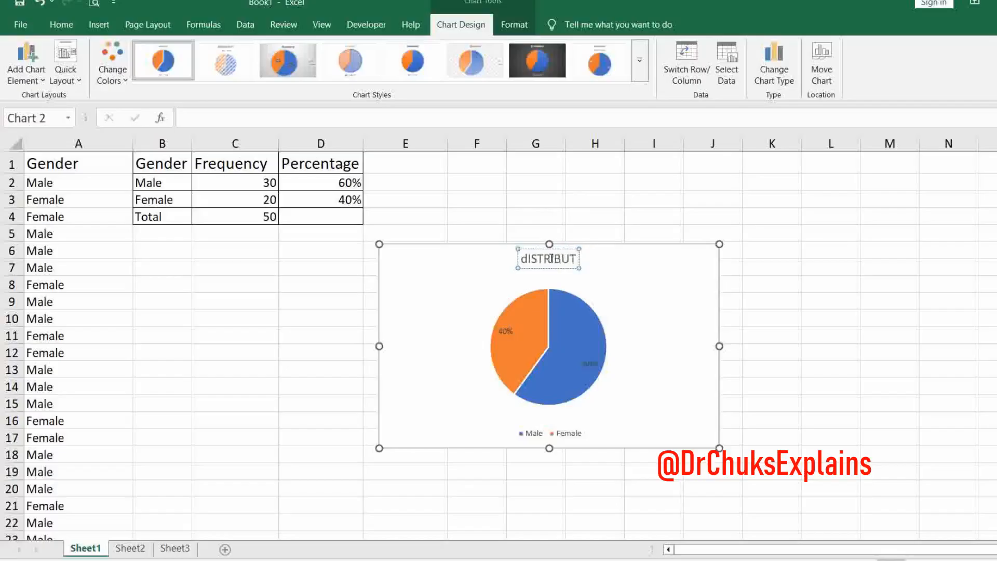
key("BackSpace")
type("Distr")
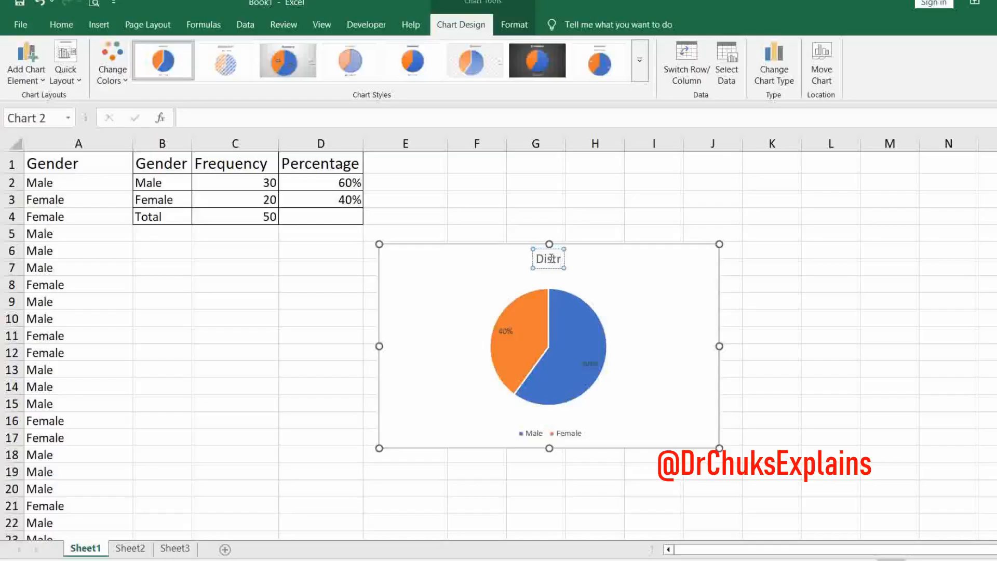
type("ibutio")
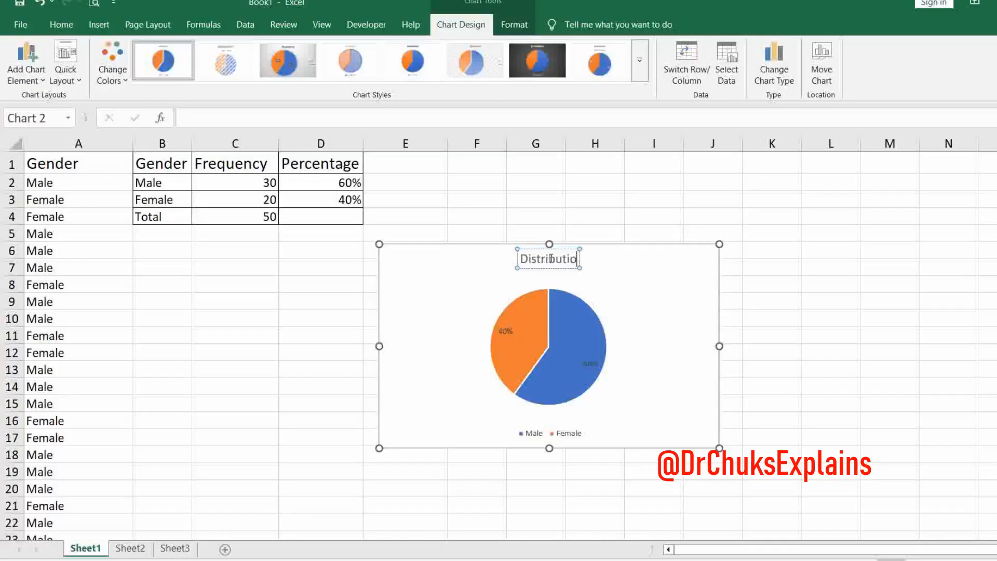
type("n o")
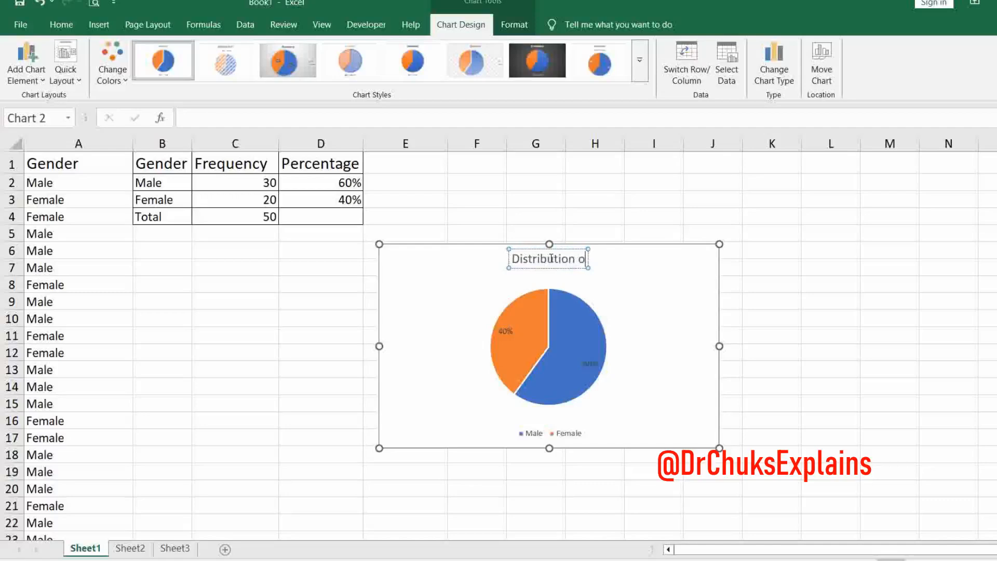
type("f Re")
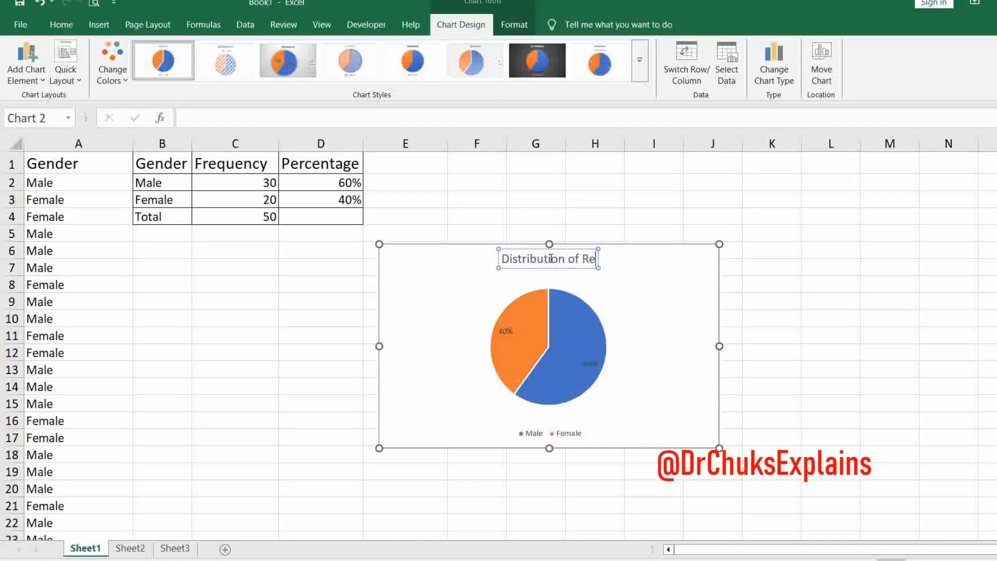
type("spondents")
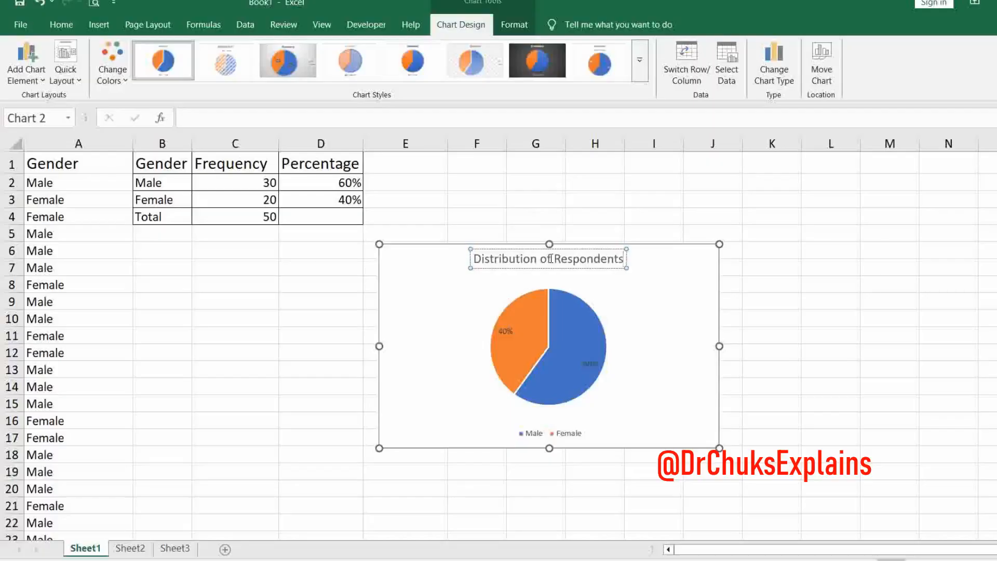
- Move the pie chart directly beneath the frequency table, starting at column B
left_click(444, 346)
left_click_drag(443, 346, 200, 345)
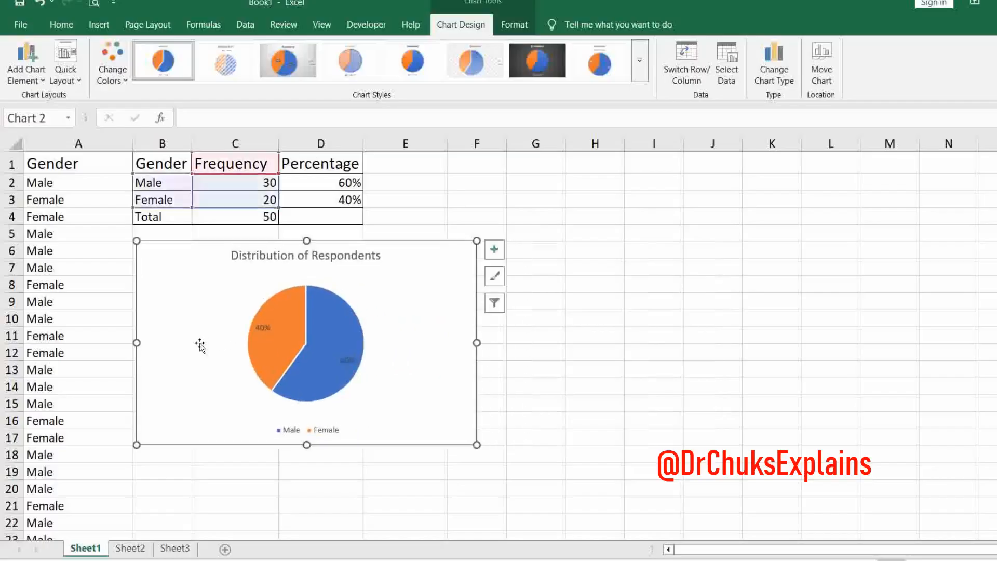
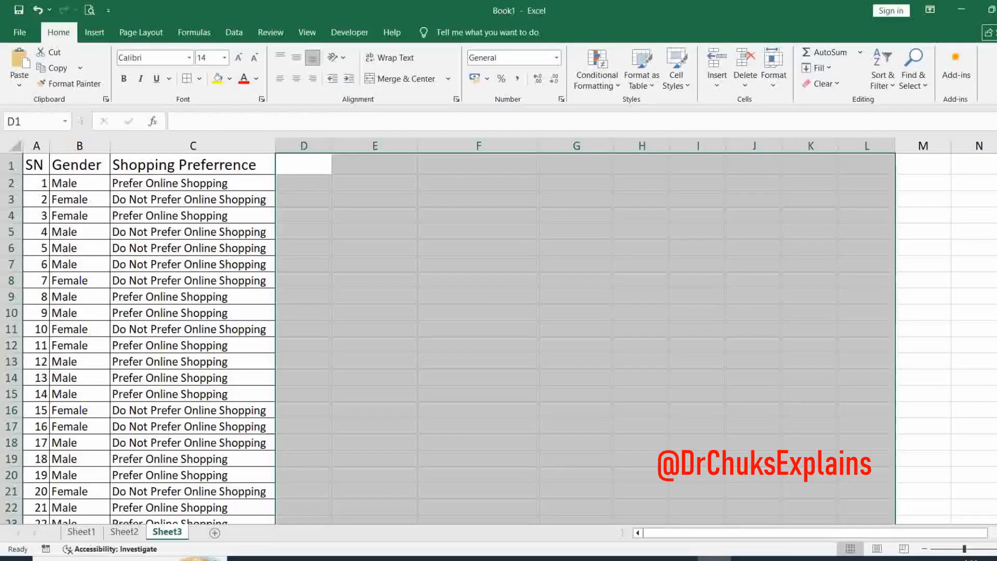
- Look through the gender and shopping preference records from the first row to the last
scroll(584, 337, "down", 7)
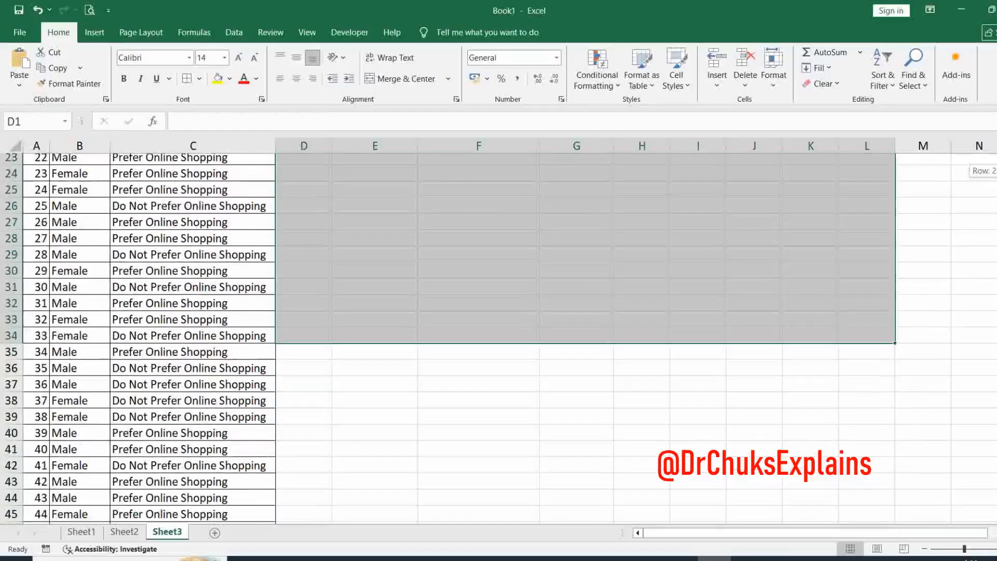
scroll(584, 338, "down", 1)
left_click(798, 375)
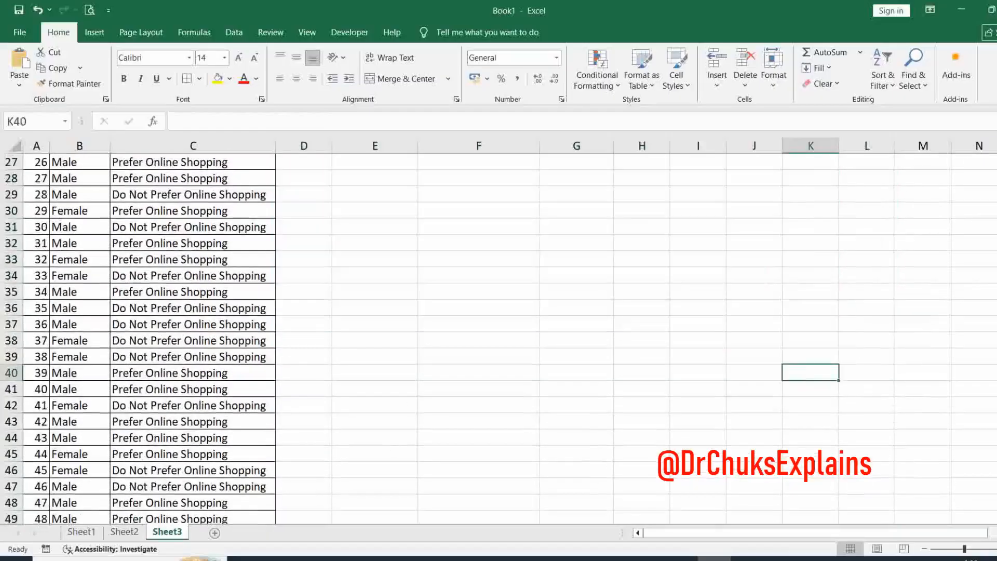
scroll(584, 338, "down", 1)
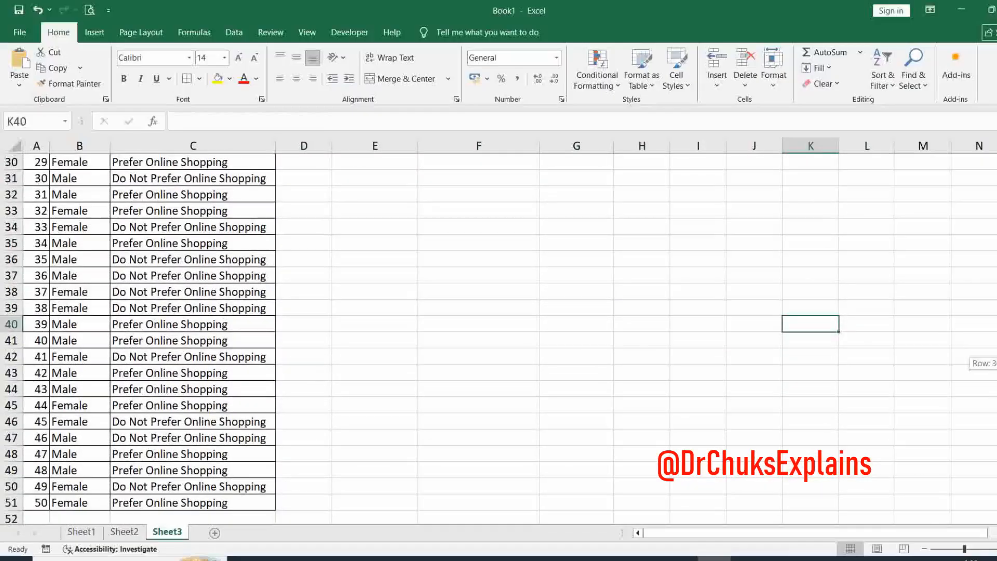
scroll(584, 338, "up", 9)
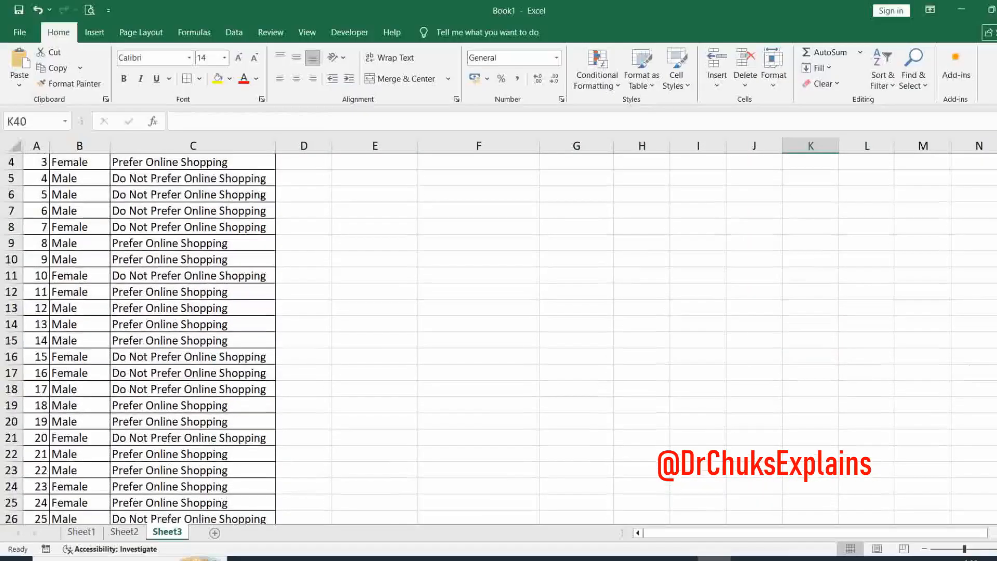
scroll(585, 337, "up", 1)
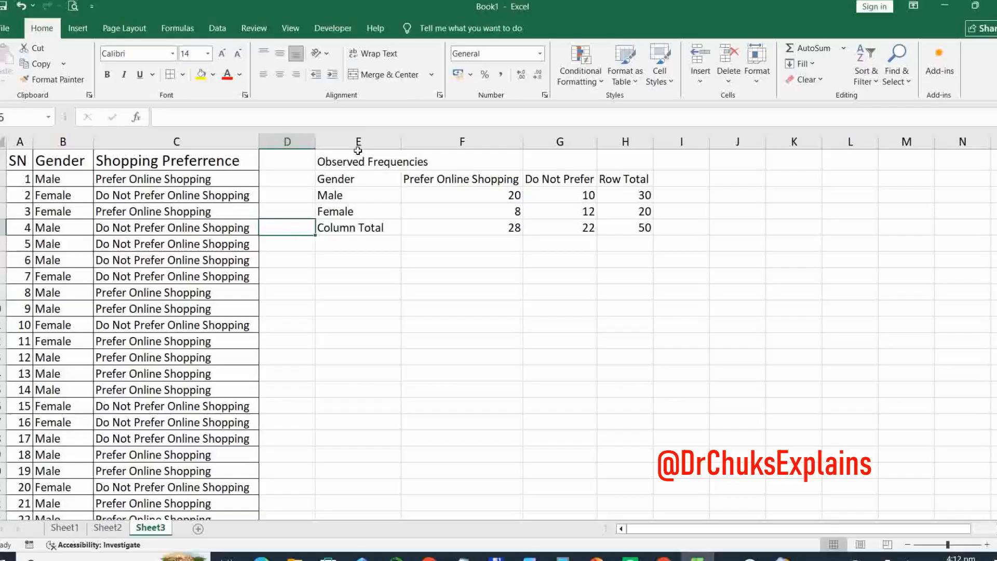
- Make the "Observed Frequencies" heading above the contingency table bold
left_click(333, 161)
left_click_drag(347, 161, 458, 161)
left_click(107, 74)
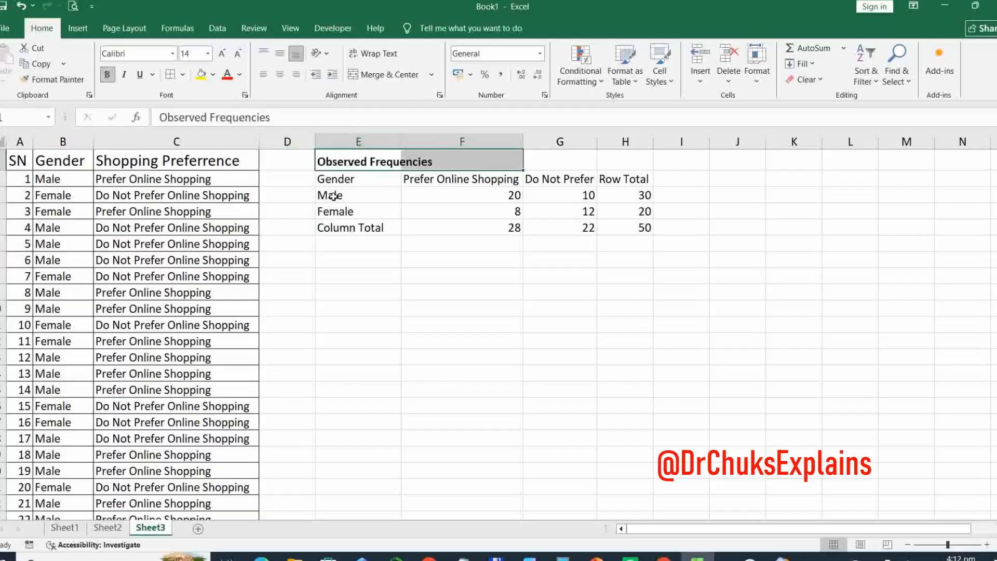
left_click(482, 203)
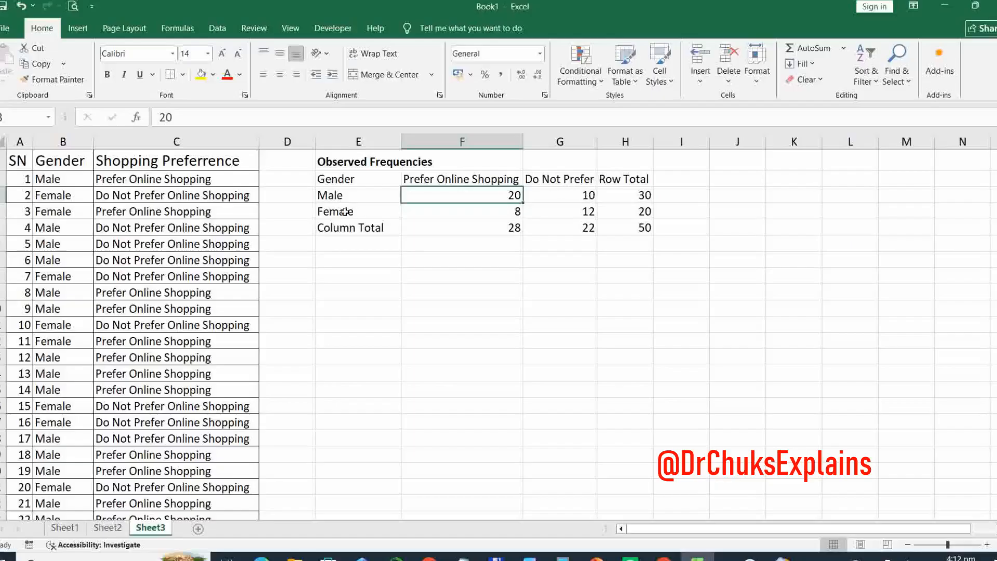
- Apply borders to all cells of the observed frequency table, from the Gender header through the Column Total row and Row Total column
left_click_drag(334, 178, 618, 225)
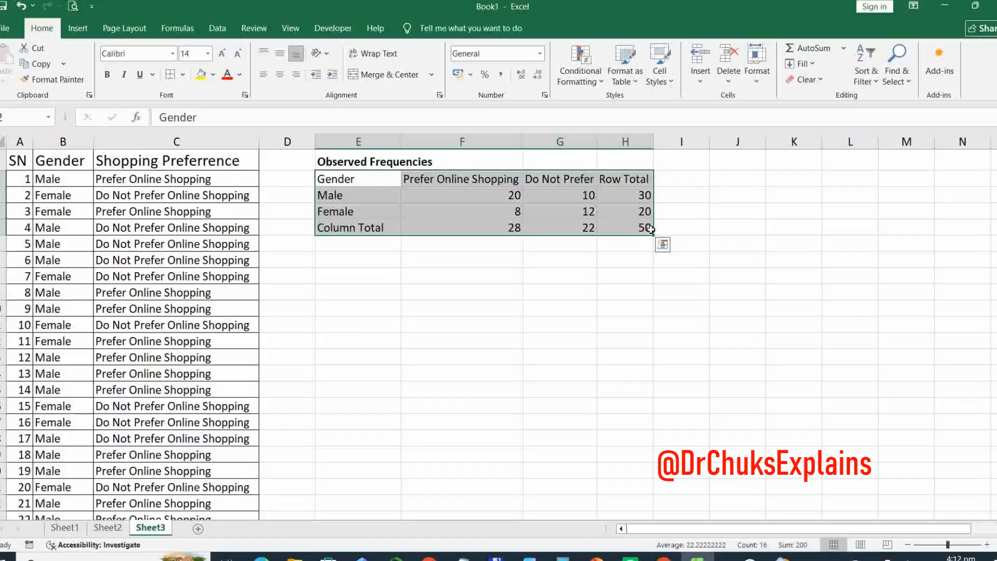
left_click(171, 76)
left_click(300, 245)
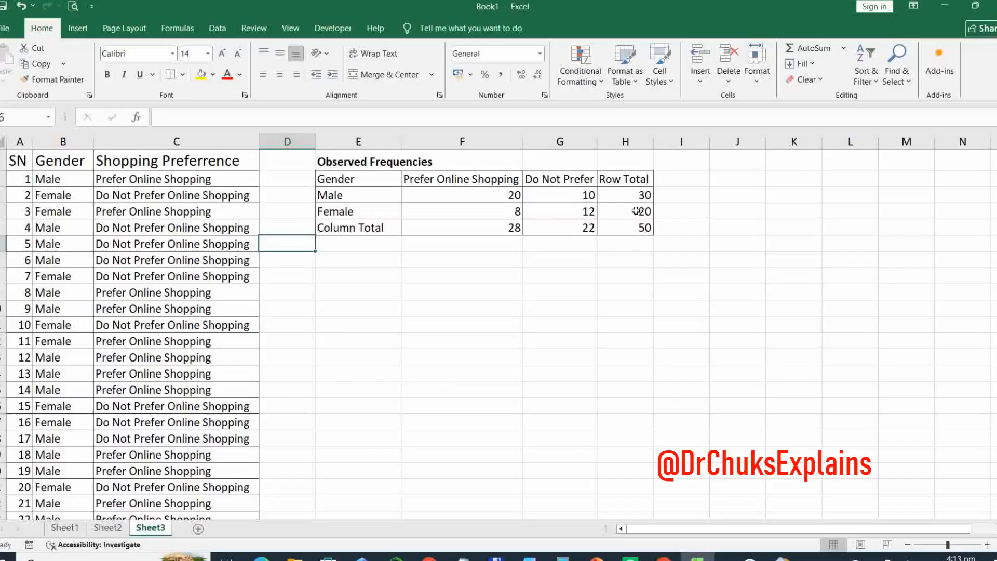
left_click(333, 243)
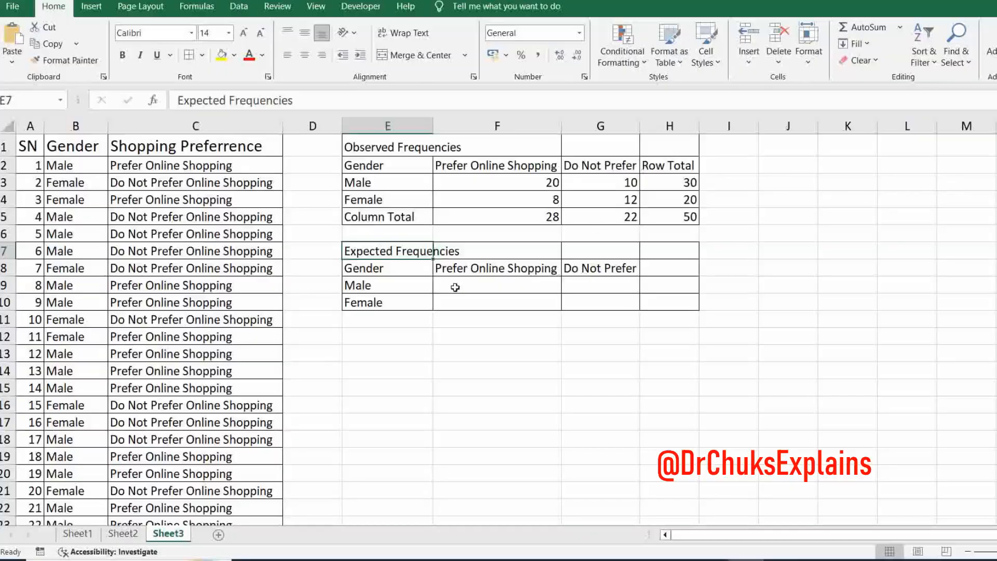
- Enter the expected frequency formula =H3*F5/H5 in F9 for males who prefer online shopping
left_click(471, 287)
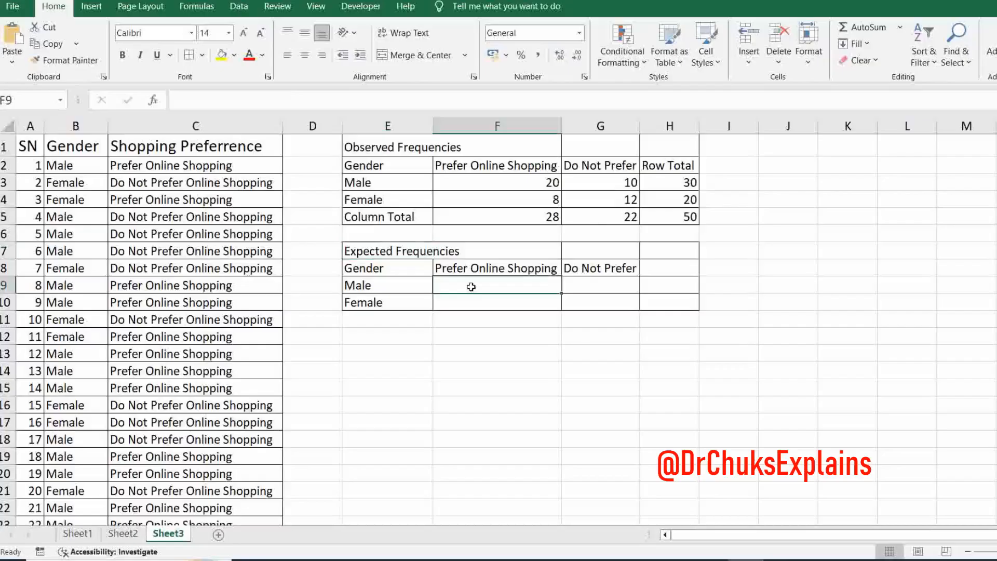
type("=H3*F5/H5")
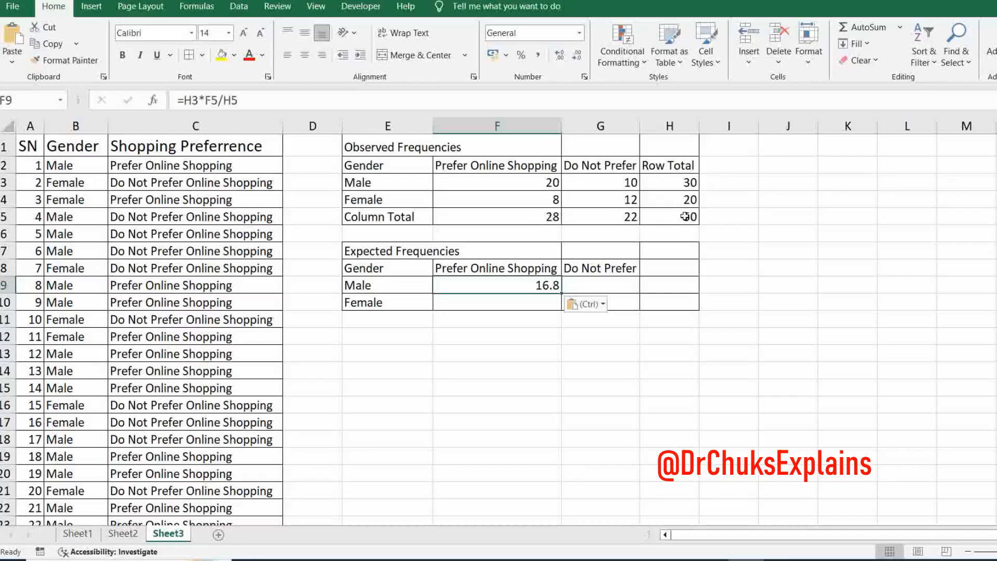
left_click(244, 101)
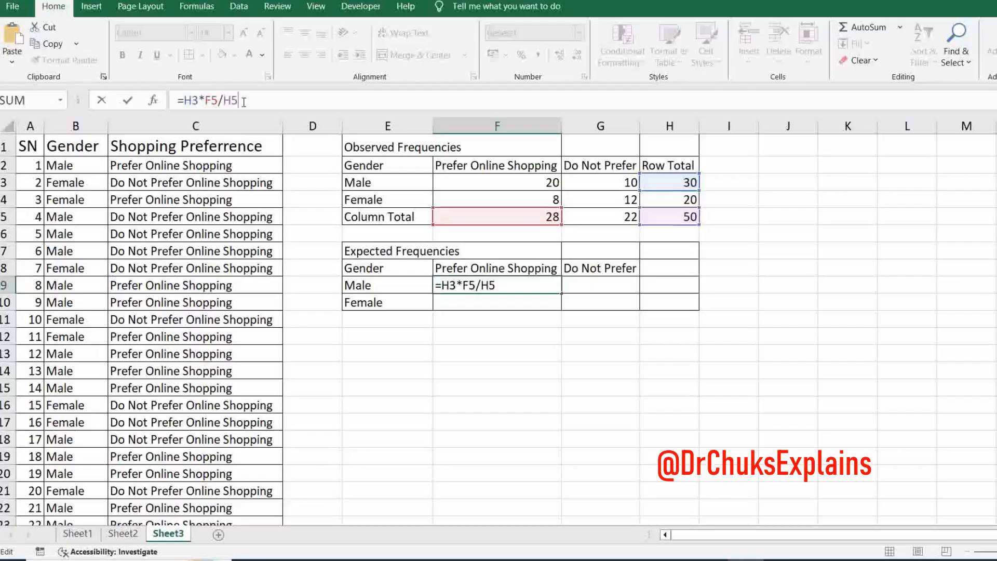
key("Return")
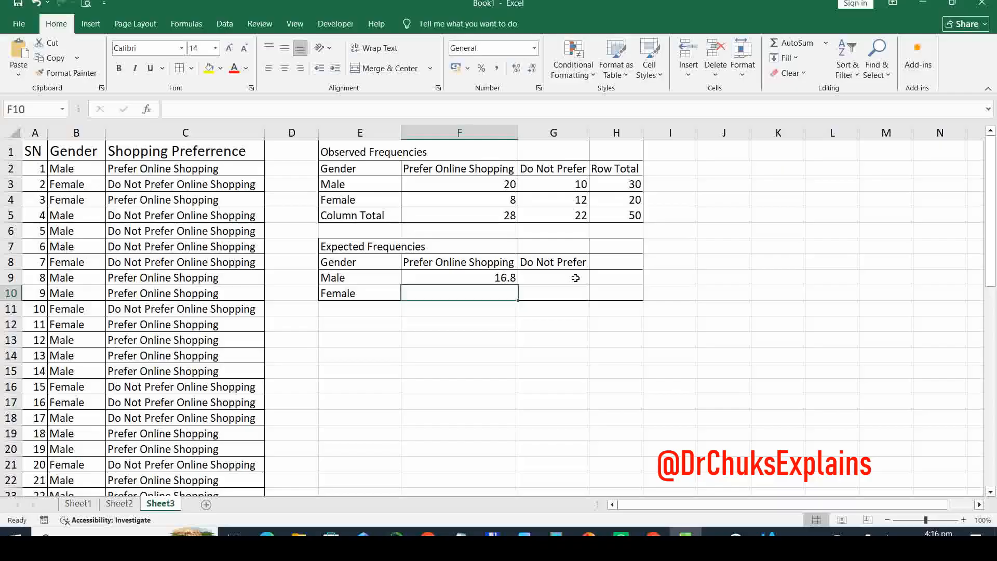
- Enter =H3*G5/H5 in G9 for males who do not prefer online shopping, and fill F10 with the expected frequency for females who do
left_click(576, 278)
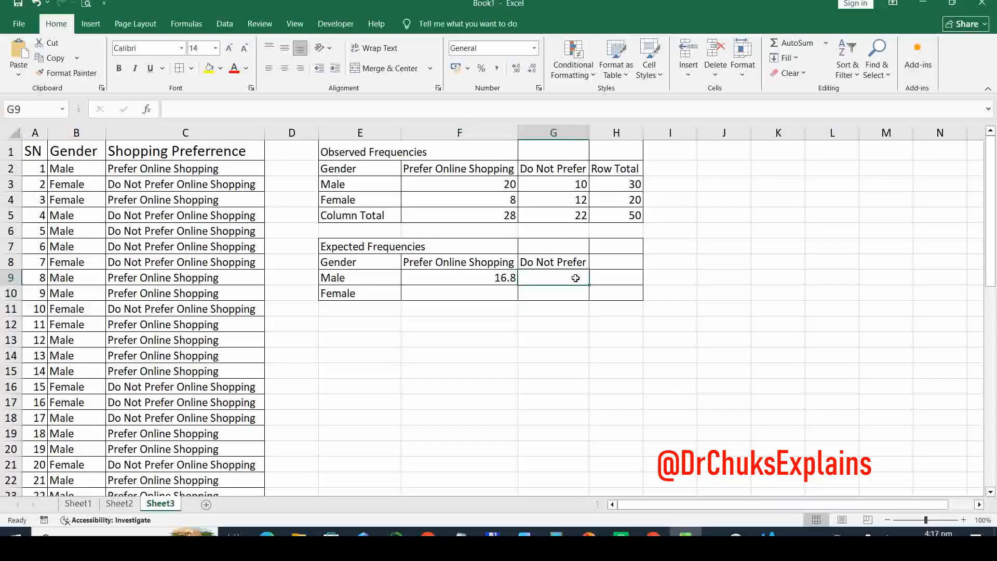
key("ctrl+v")
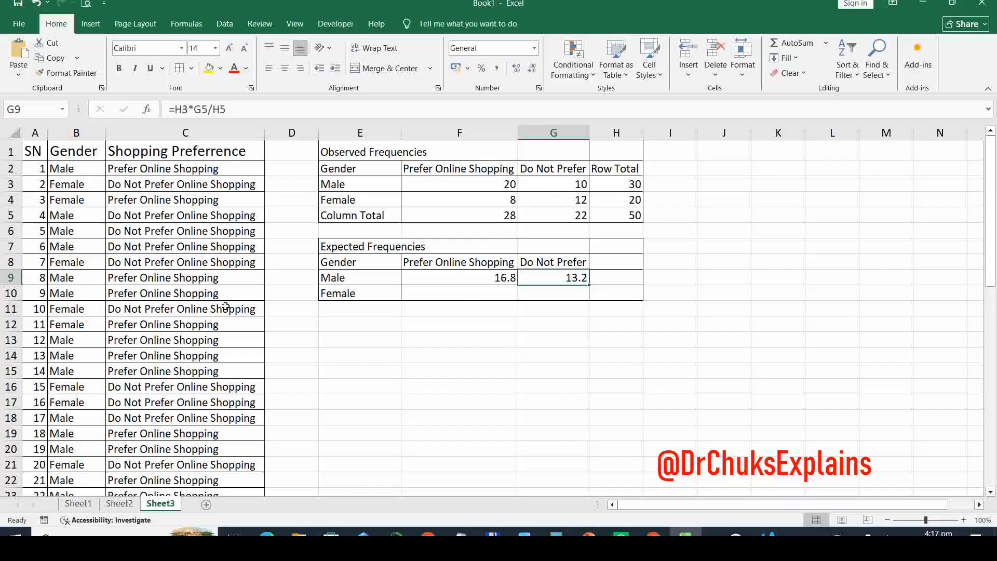
left_click(494, 292)
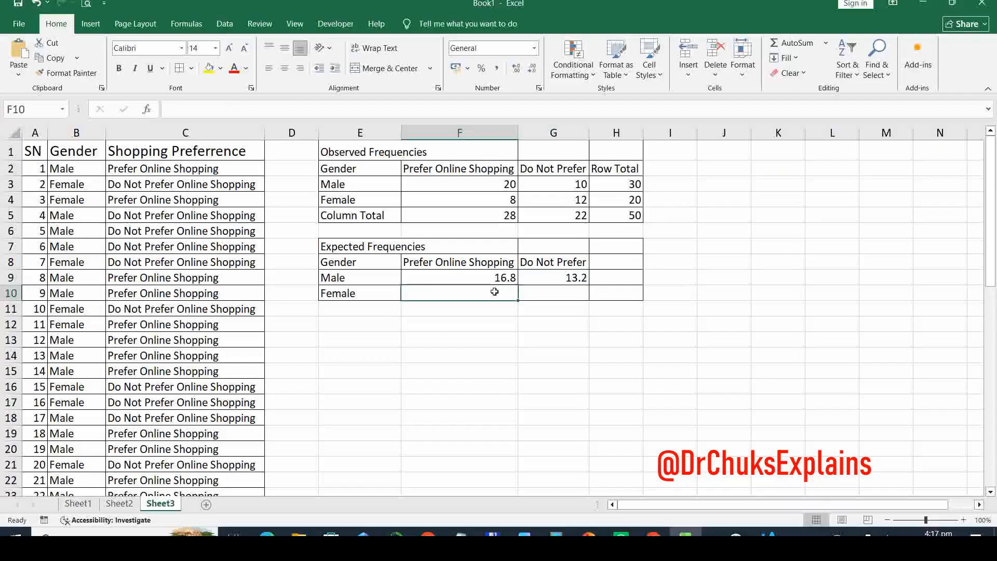
type("=H4*F5/H5")
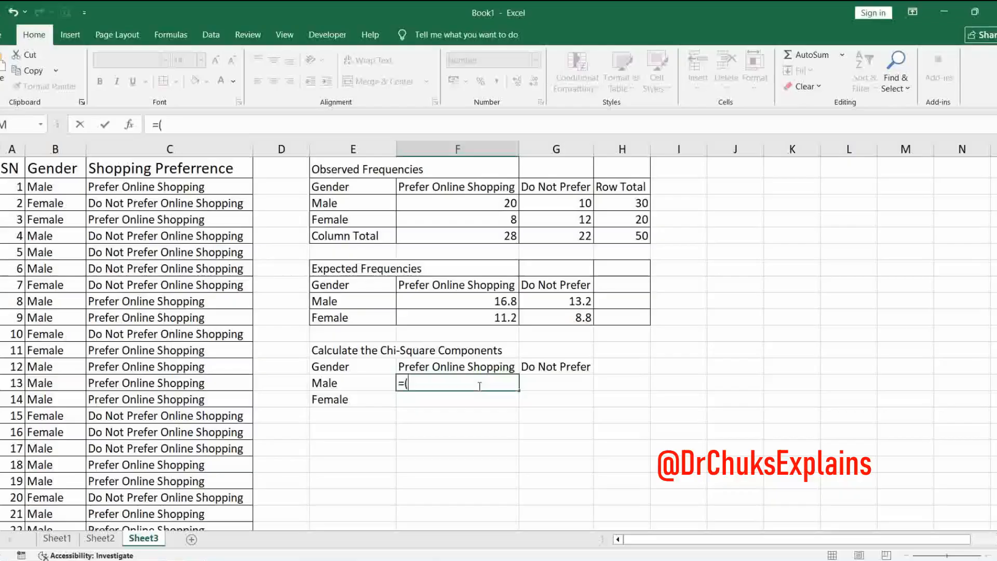
- Calculate the chi-square component for males who prefer online shopping in F14 with the formula =((20-16.8)^2)/16.8
type("((20")
type("-16.8")
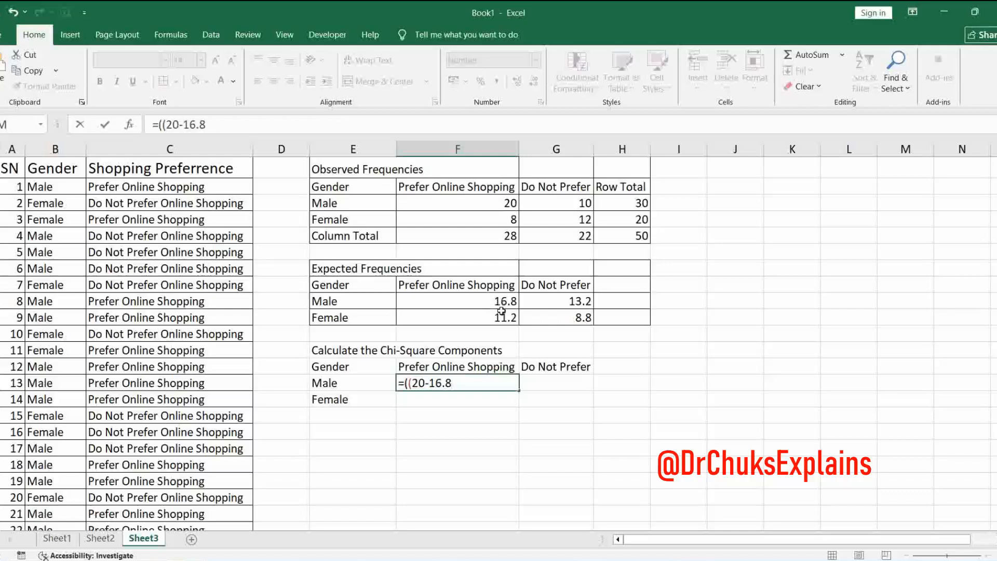
type(")")
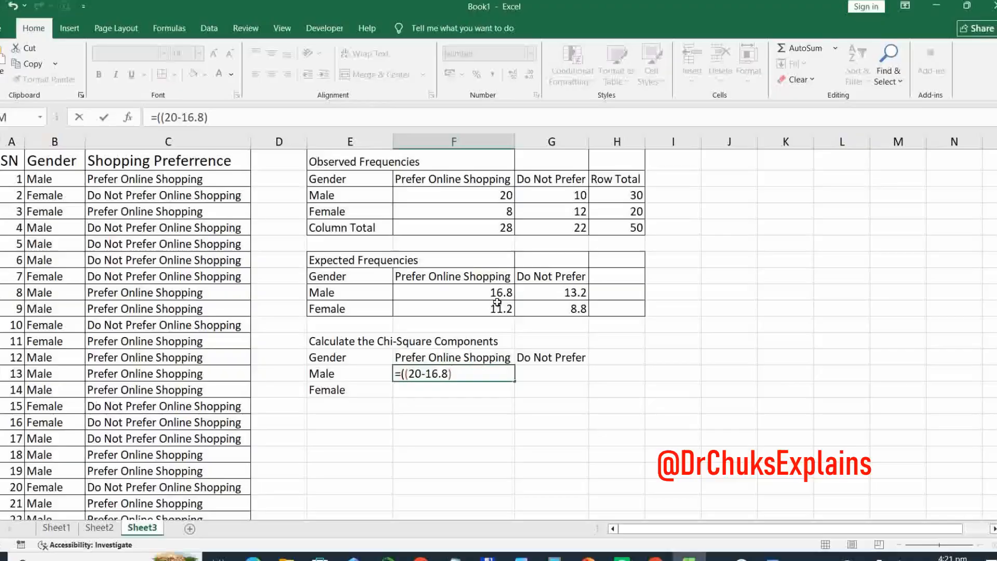
type(")/13.2")
left_click_drag(243, 118, 148, 116)
type("=((20-16.8)^2)/16.8")
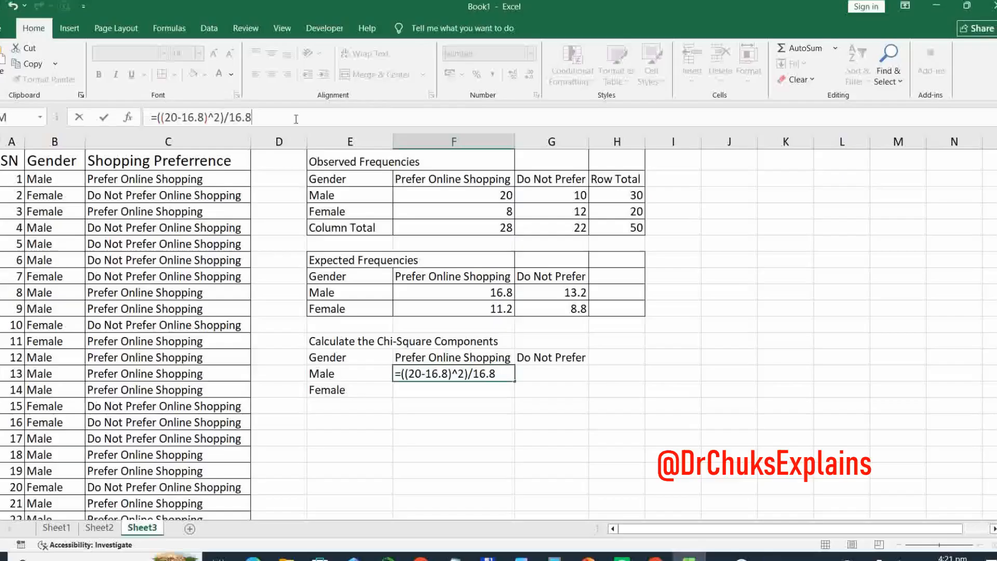
key("Return")
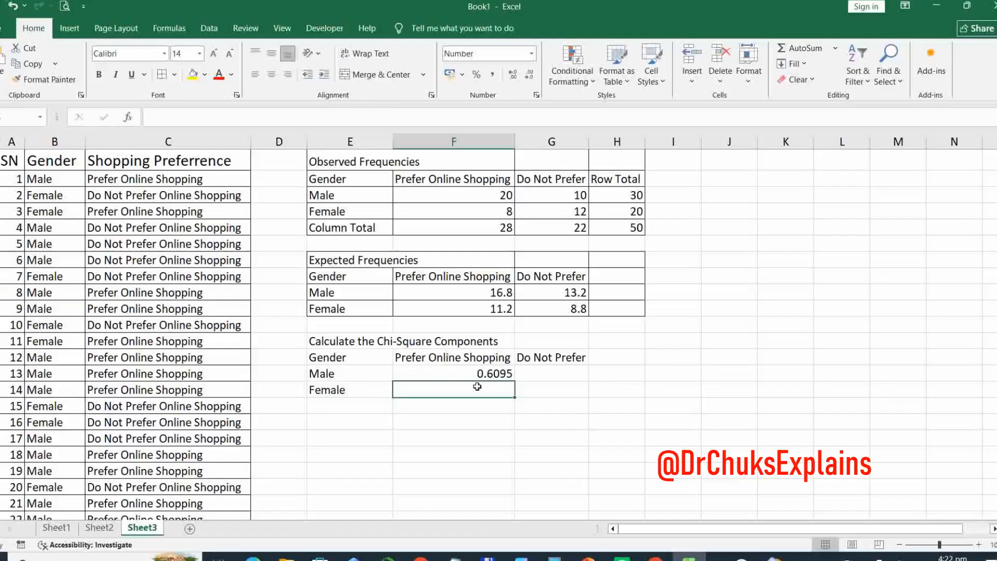
- Paste the component formula into G14 and adapt it to =((10-13.2)^2)/13.2 for males who do not prefer online shopping
type("=((20-16.8)^2)/16.8")
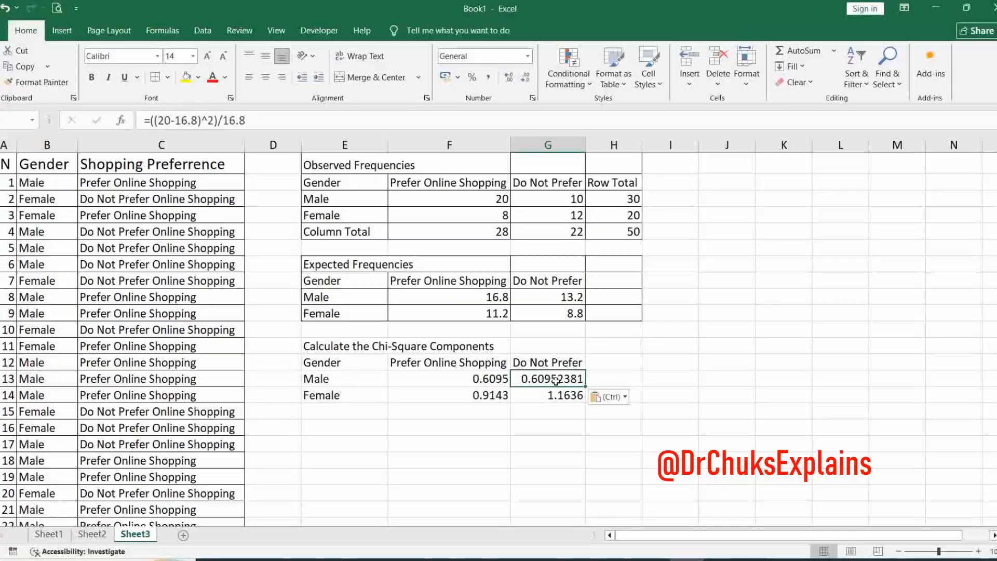
left_click(168, 120)
left_click_drag(167, 120, 161, 120)
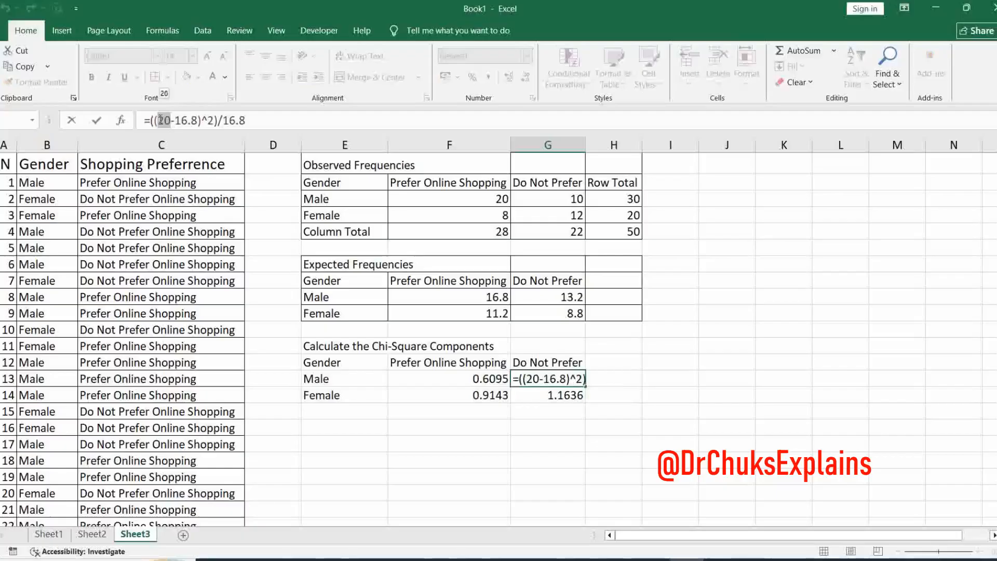
type("10")
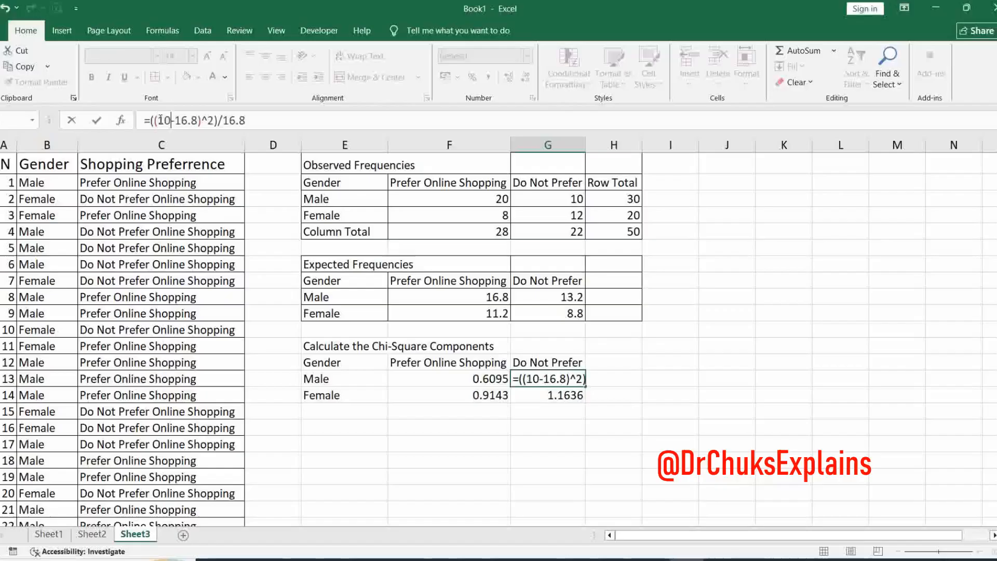
double_click(547, 378)
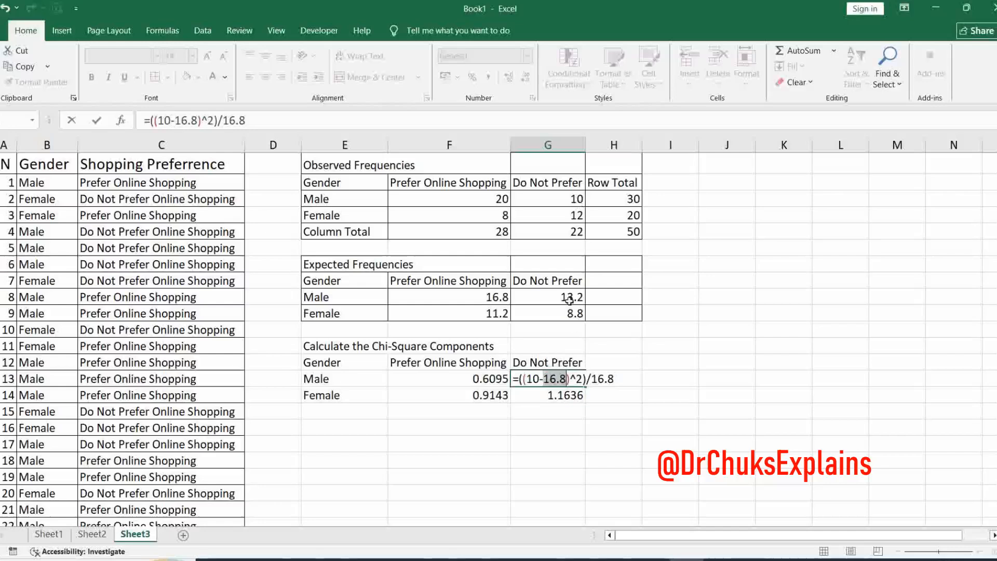
type("13.2")
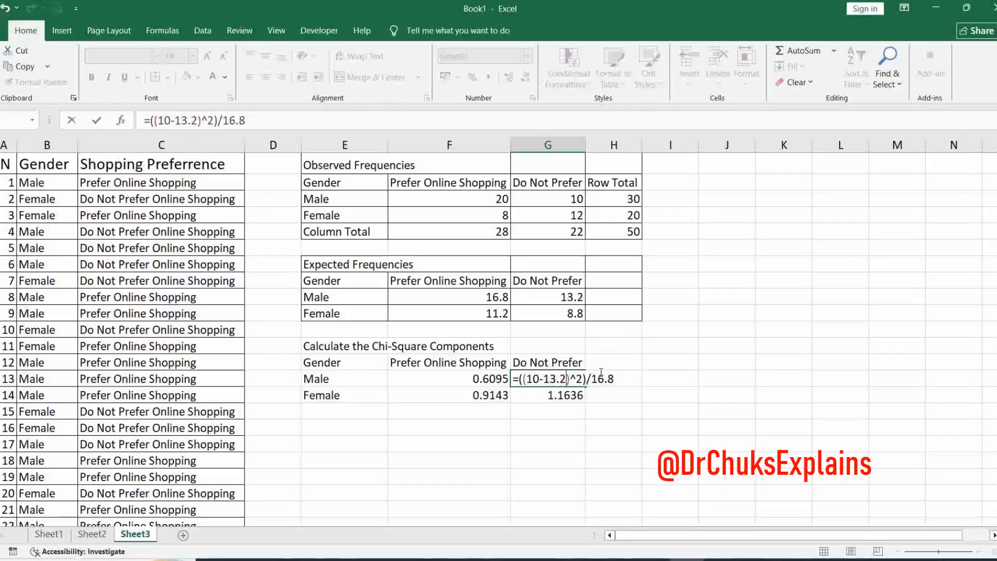
left_click_drag(592, 380, 617, 379)
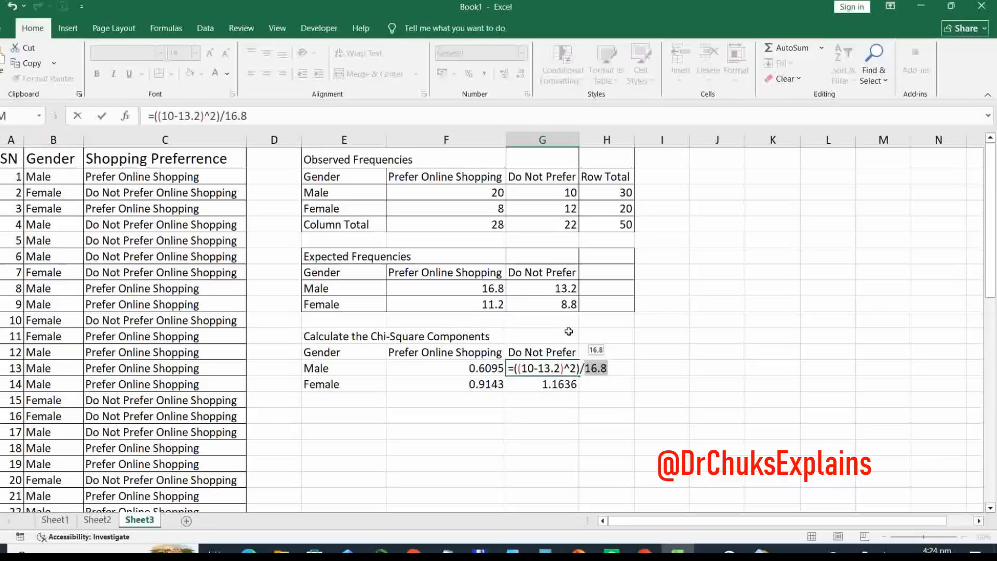
type("13.")
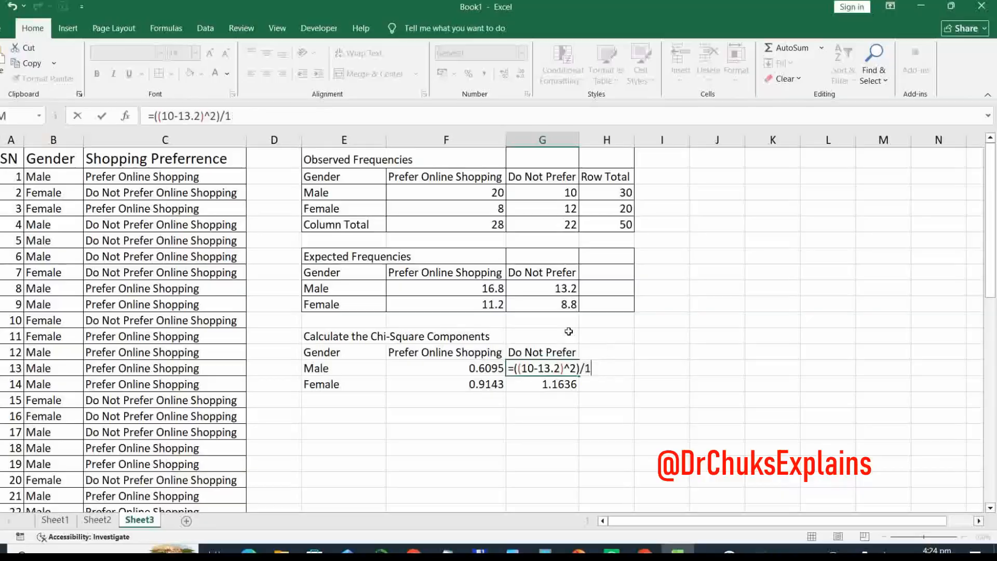
type("2")
key("Return")
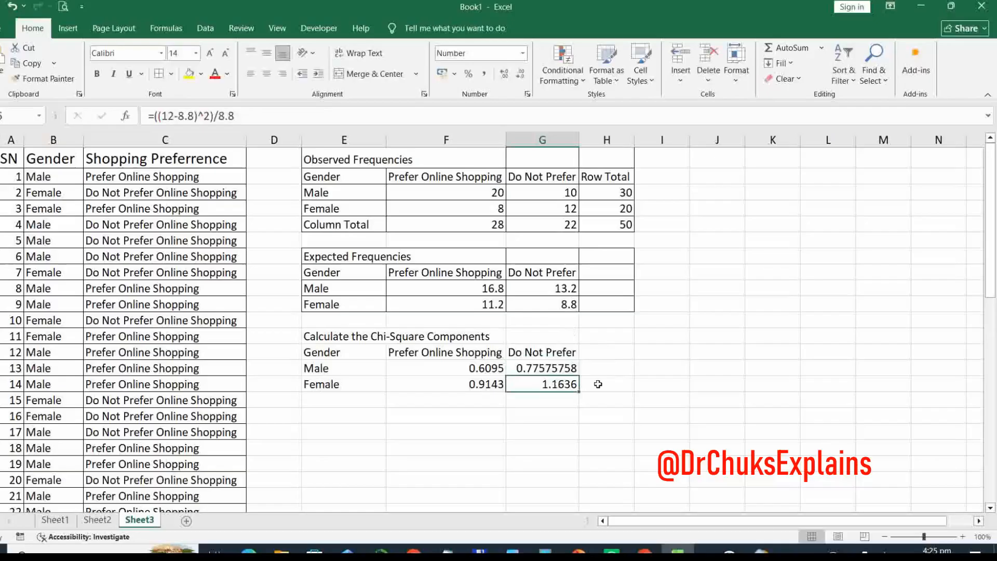
- Format the Male, Do Not Prefer chi-square component in G14 to four decimal places
left_click(567, 367)
left_click(505, 74)
left_click(520, 74)
left_click(520, 75)
left_click(520, 74)
left_click(521, 74)
left_click(521, 74)
left_click(521, 74)
left_click(504, 74)
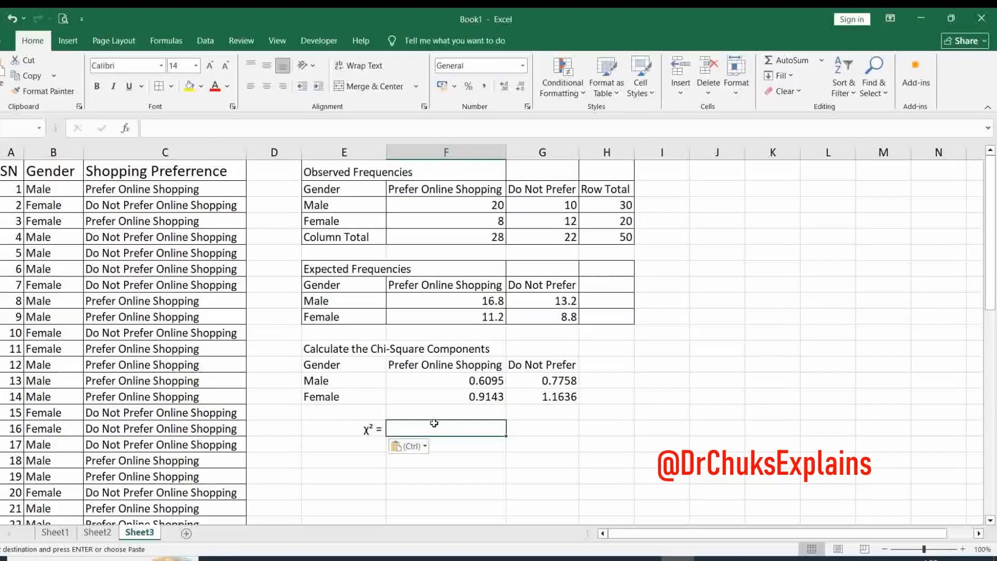
- Sum the four chi-square components in F17 beside χ² with =SUM(F14,F15,G14,G15) and left-align the value
type("=")
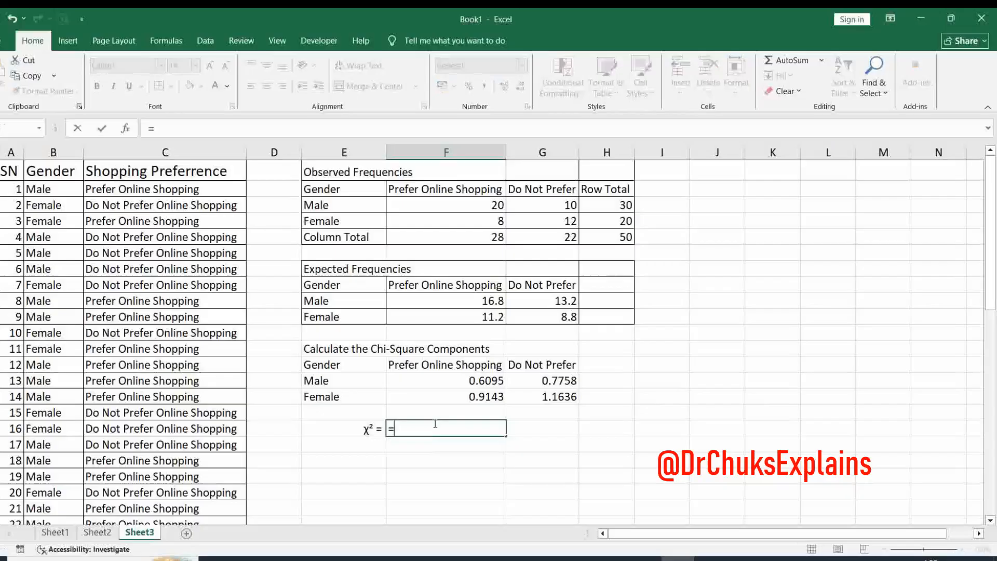
type("S")
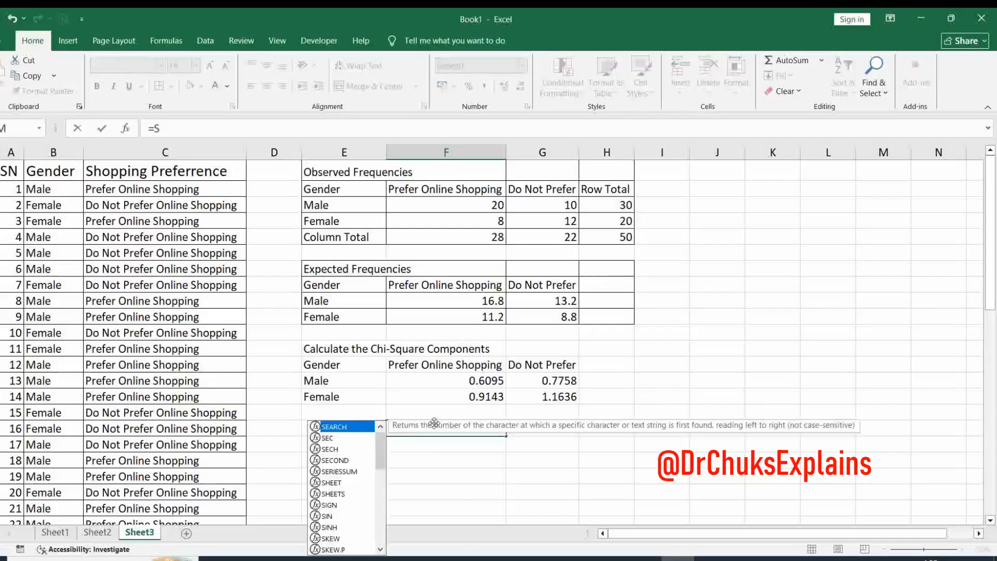
type("um")
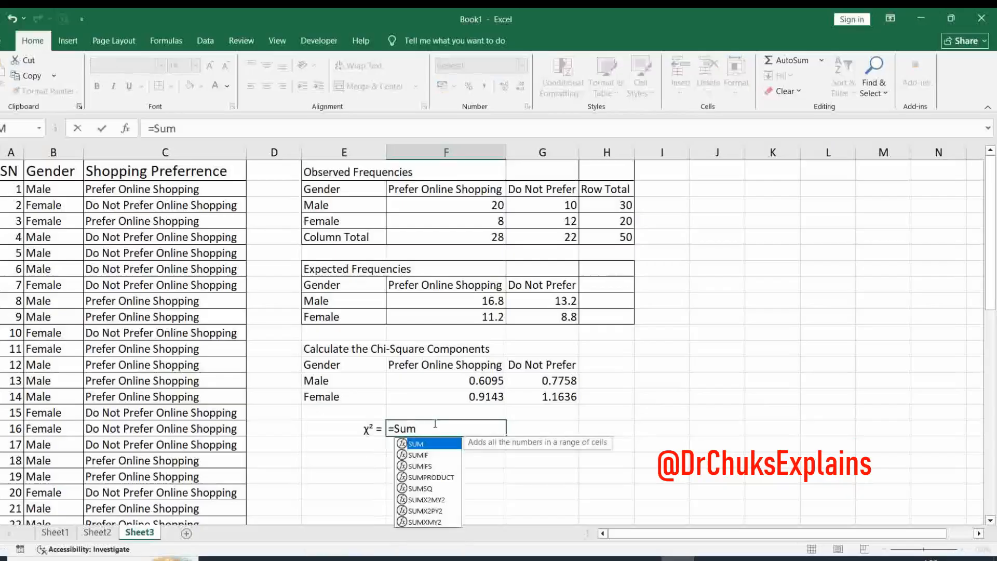
type("(")
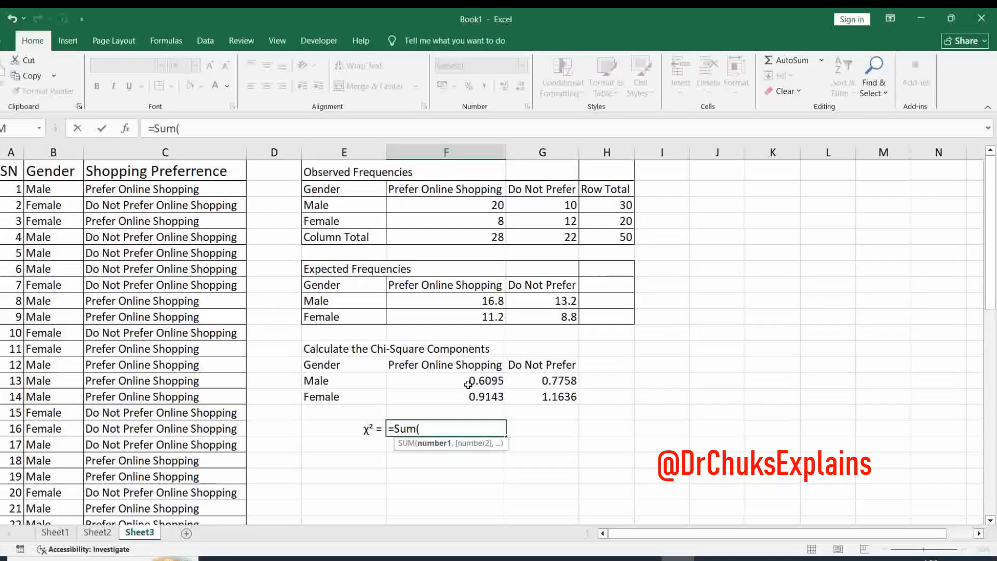
type("f")
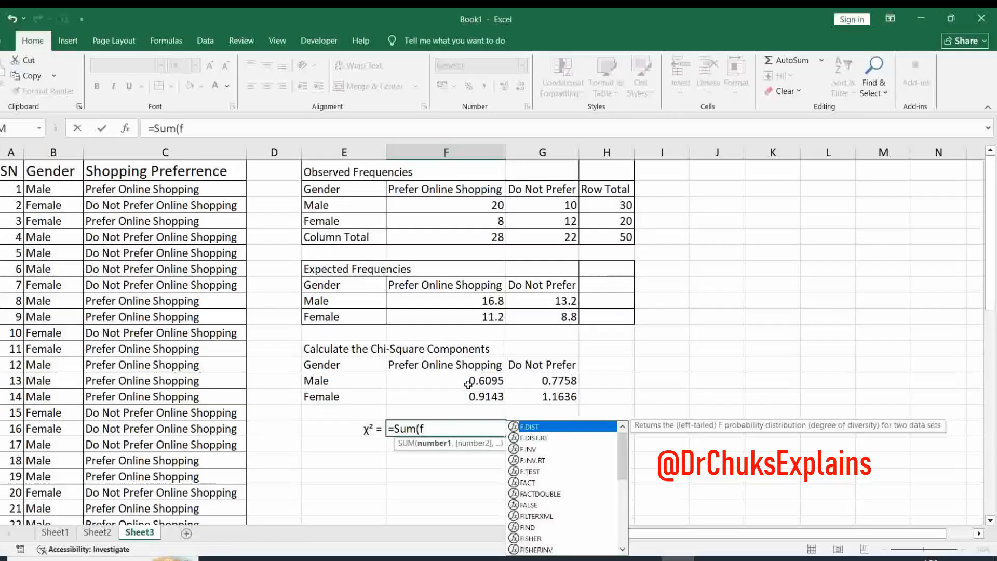
type("14")
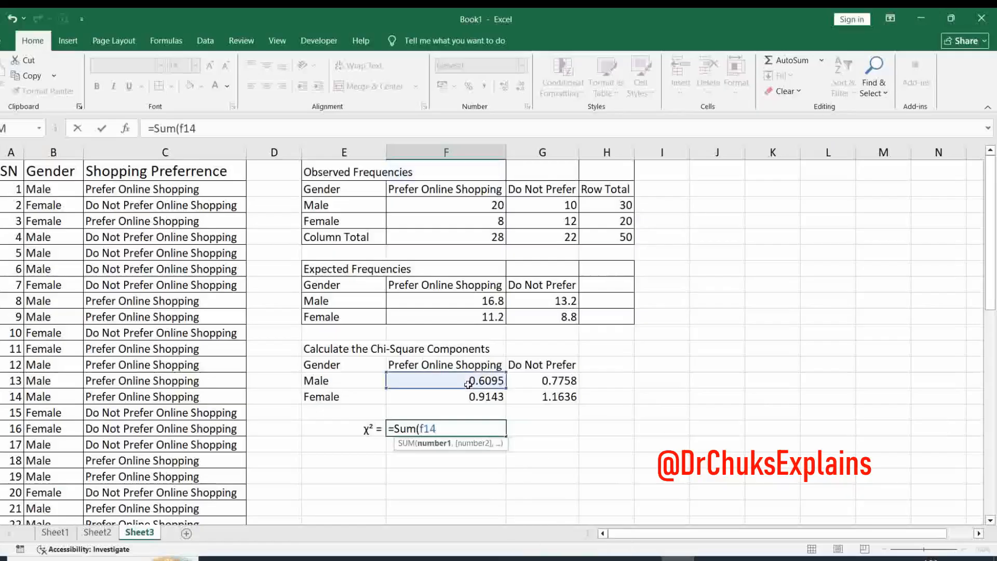
type(",")
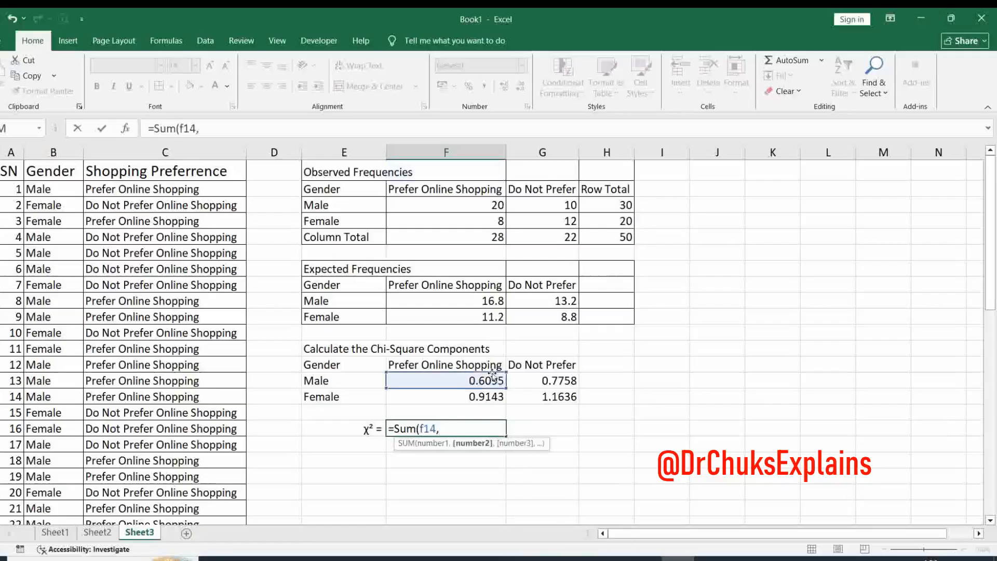
left_click(491, 396)
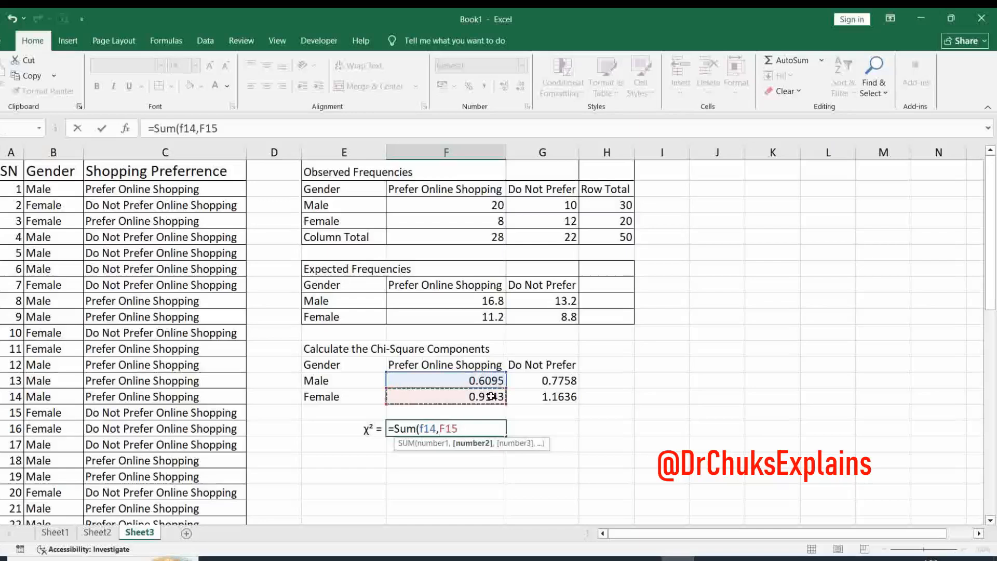
type(",")
left_click(537, 381)
type(",")
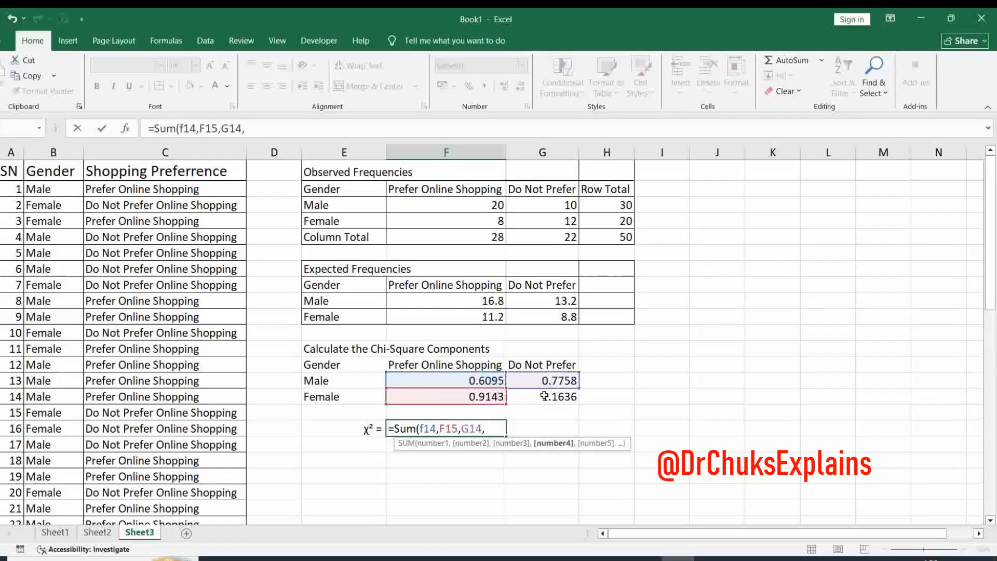
left_click(545, 397)
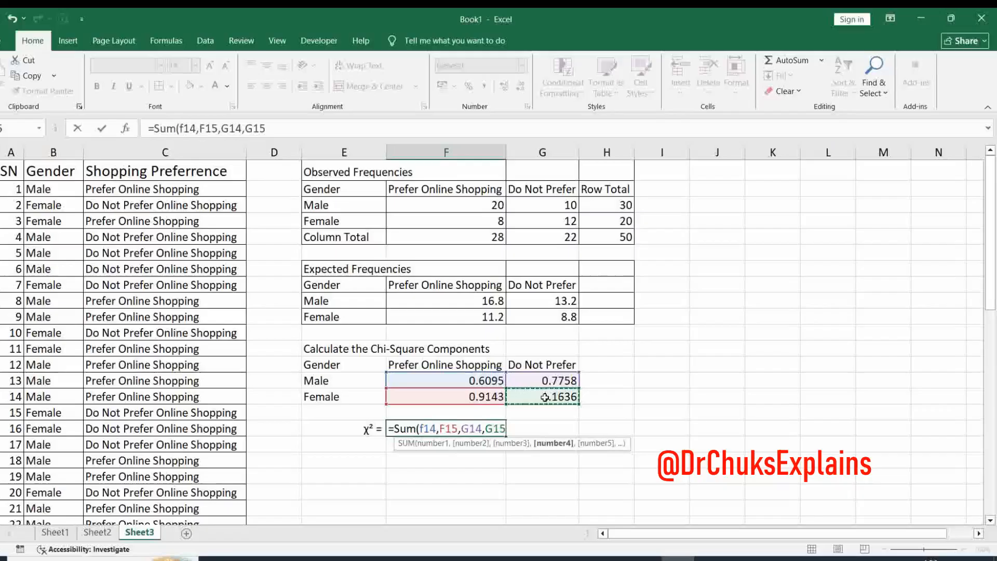
type(")")
key("Return")
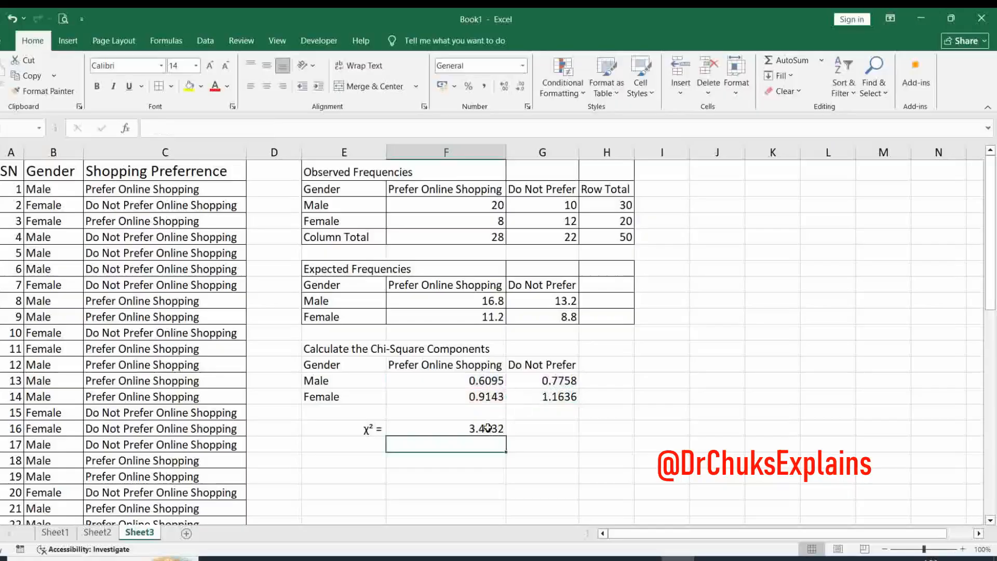
left_click(487, 427)
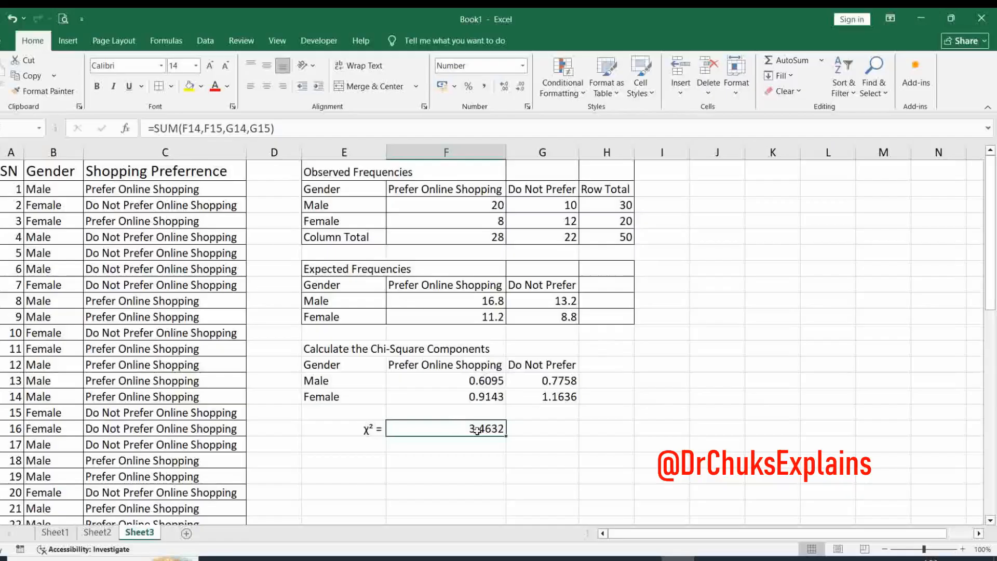
left_click(251, 87)
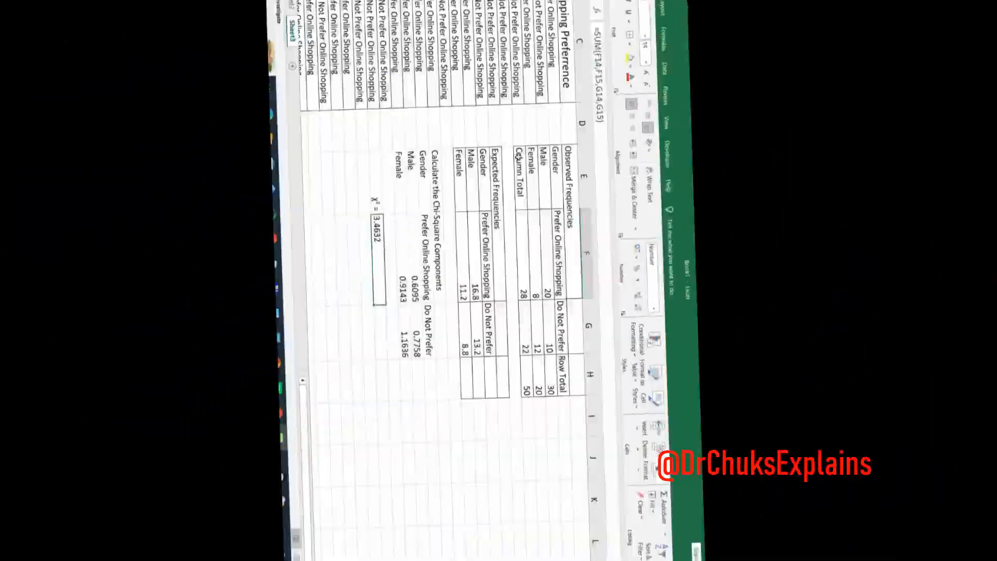
- Paste the label p-value into E18, directly beneath the χ² label
key("ctrl+v")
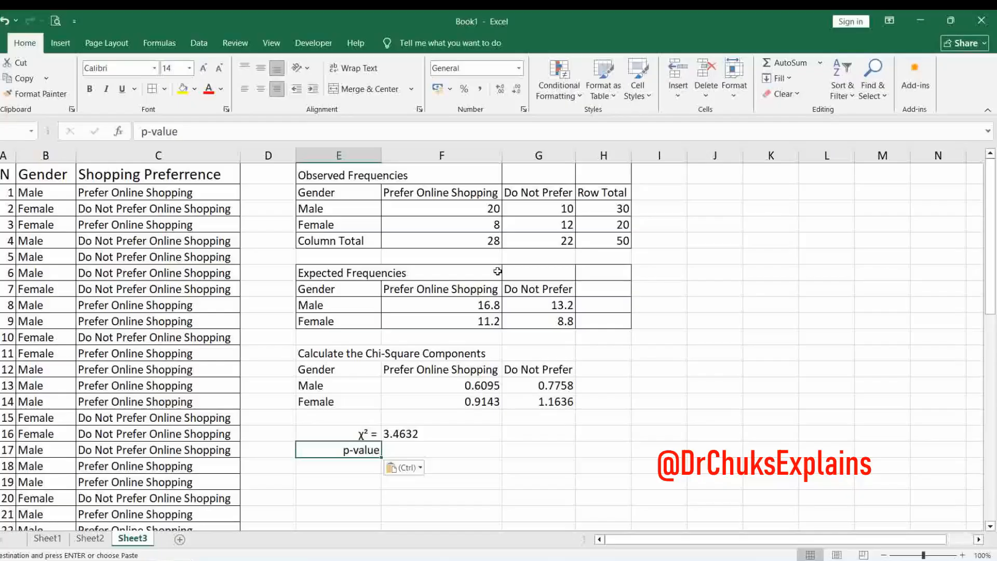
left_click(487, 210)
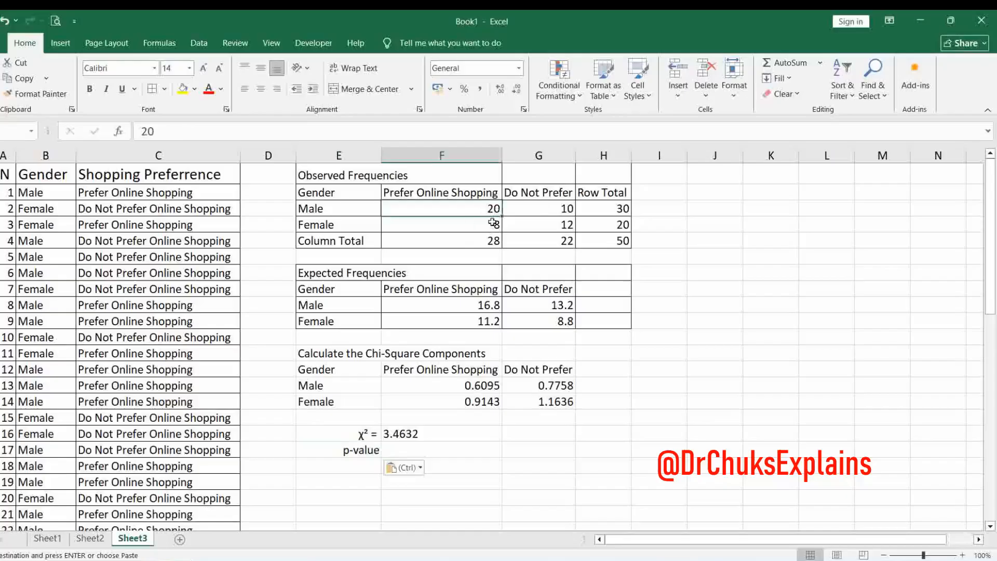
left_click(564, 227)
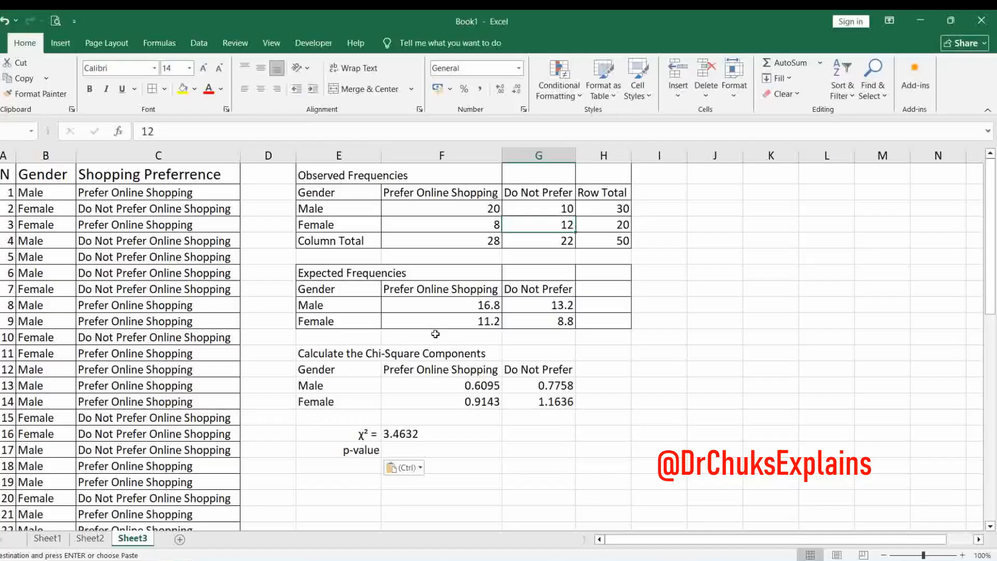
- Paste =CHISQ.TEST( into F18 beside p-value and give the observed frequencies F3:G4 as the actual range
left_click(402, 451)
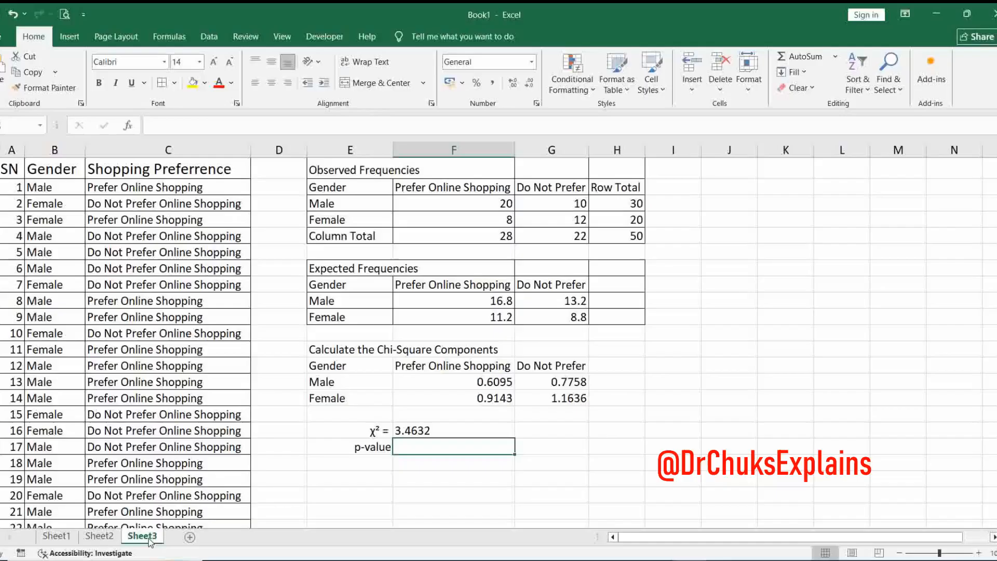
key("ctrl+v")
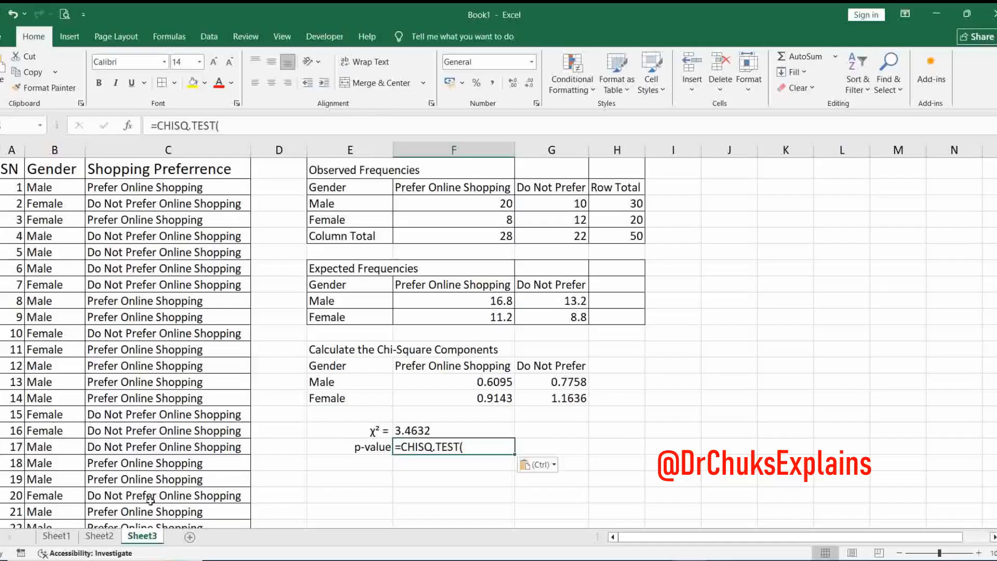
double_click(468, 448)
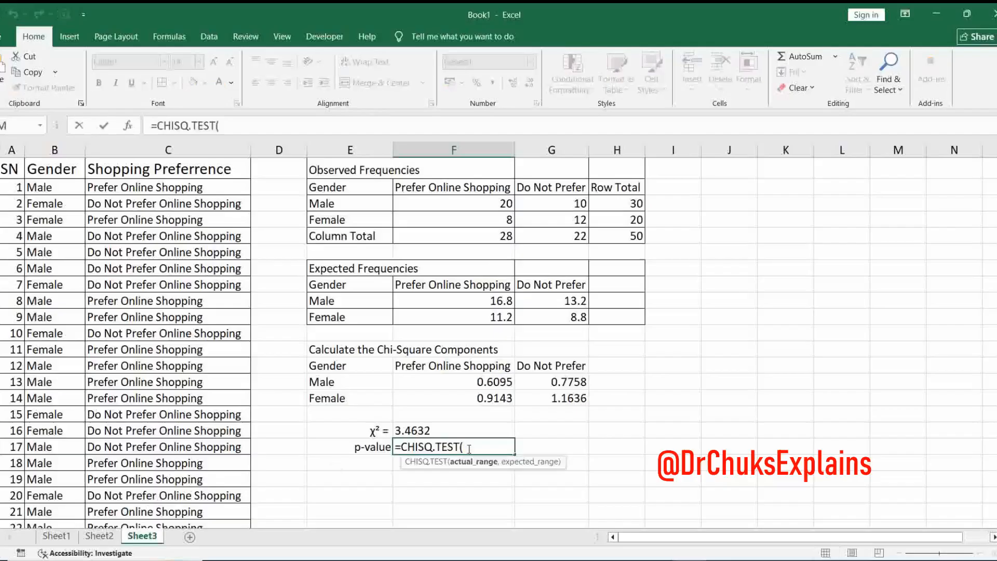
left_click(503, 204)
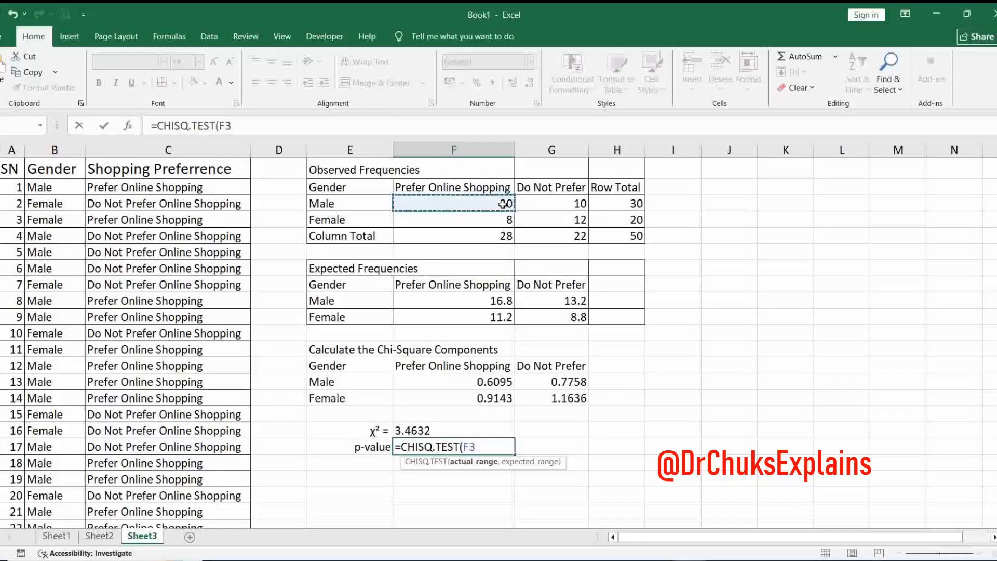
key("F8")
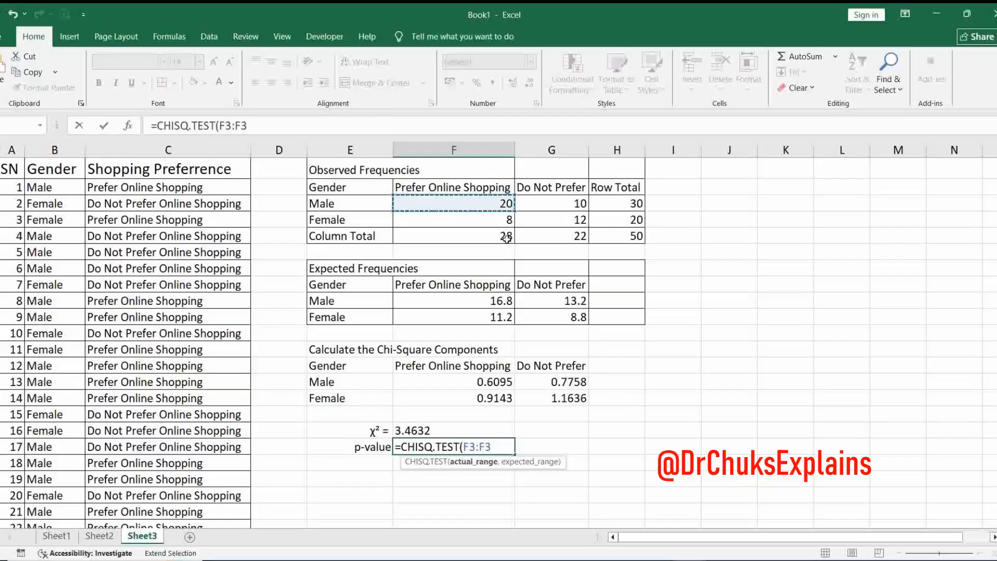
key("BackSpace")
key("BackSpace")
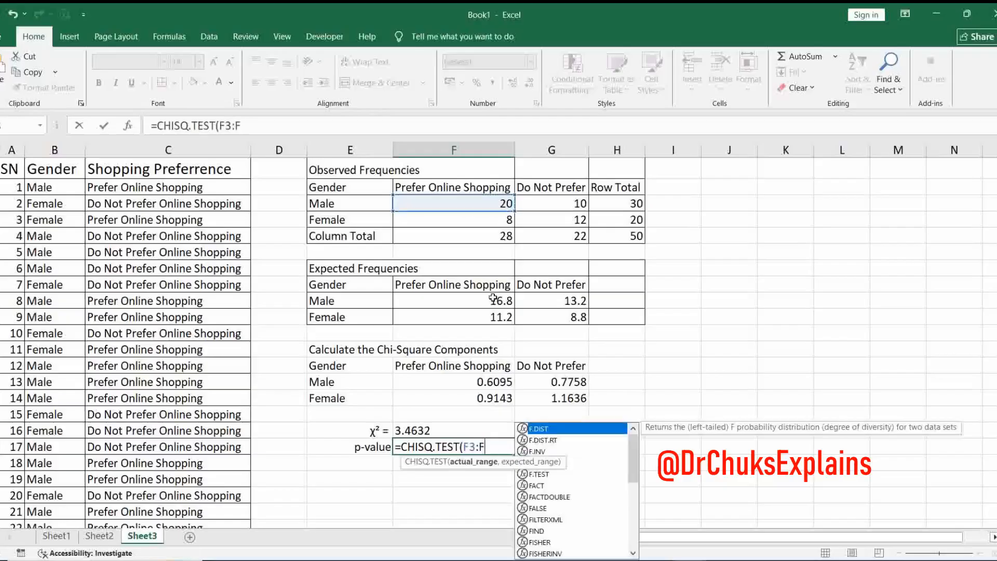
type("g4")
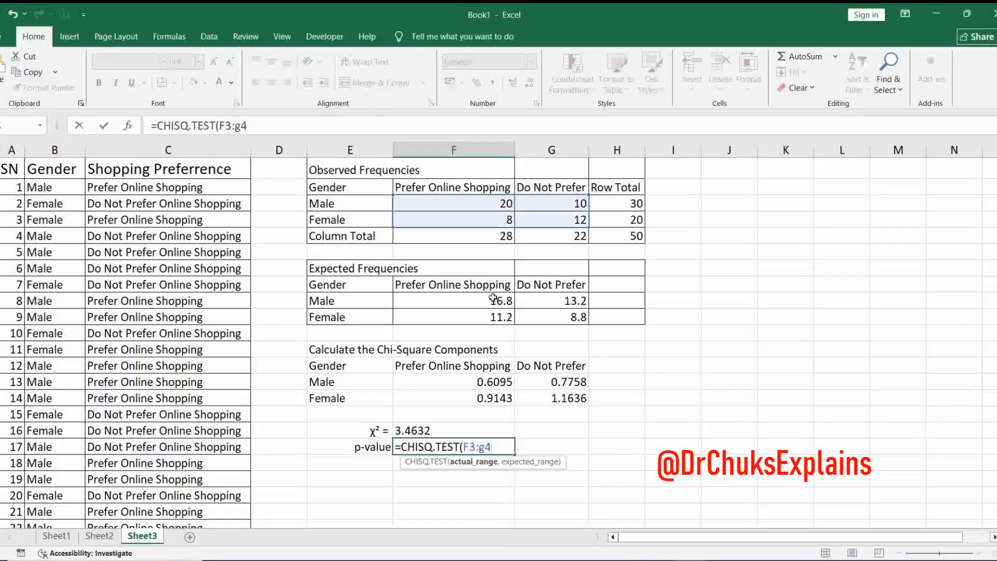
key("BackSpace")
key("BackSpace")
type("G4,")
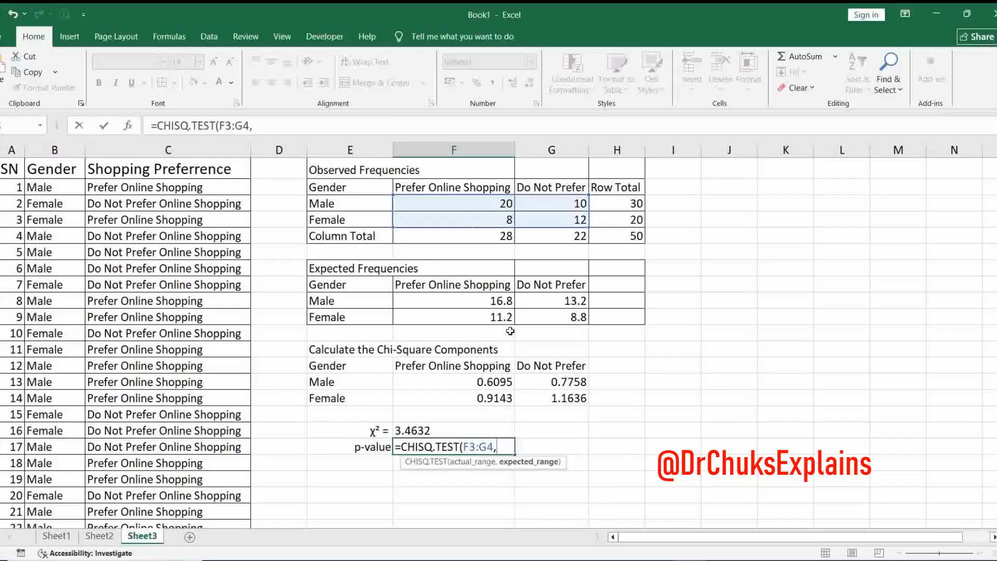
type("F9")
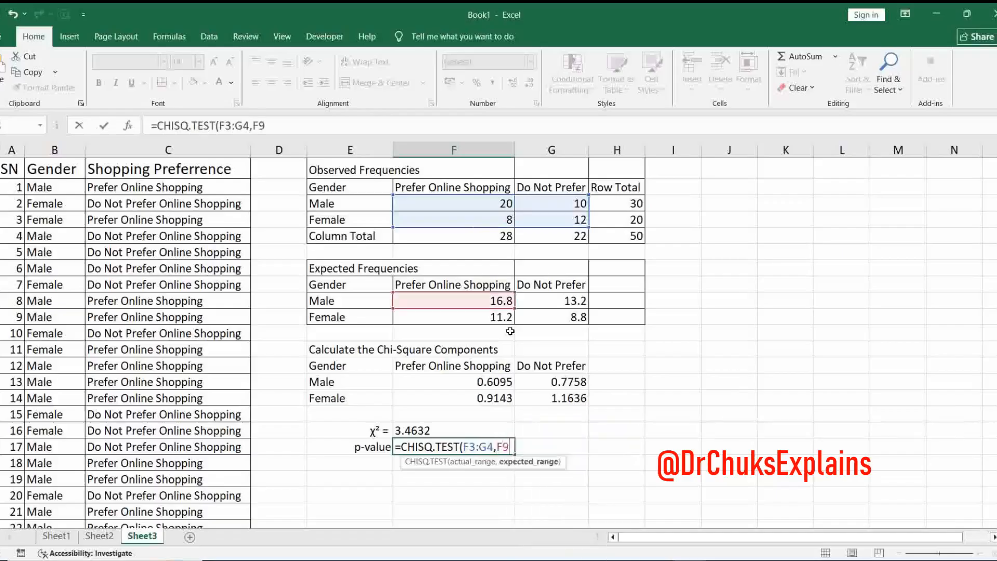
type(":G10")
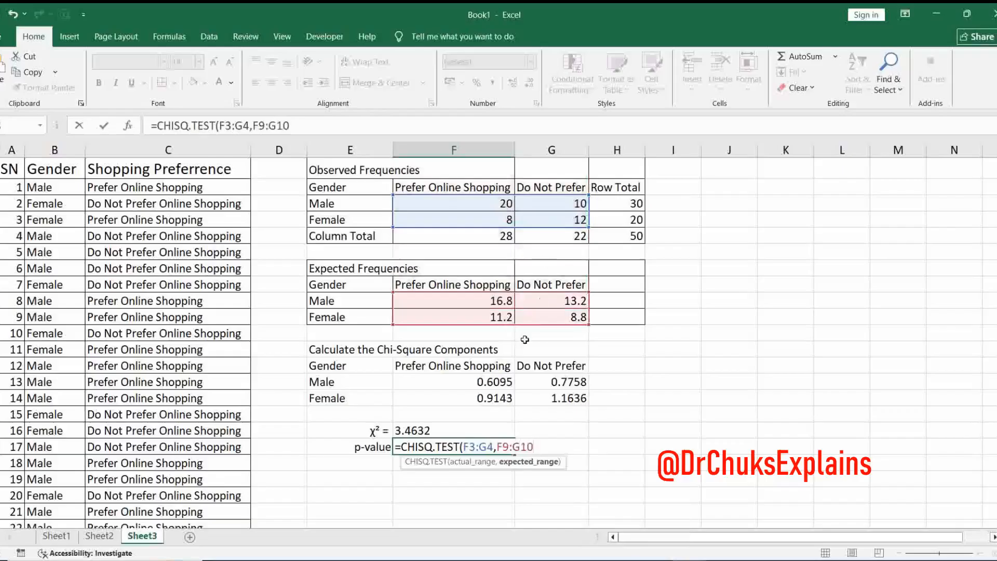
type(")")
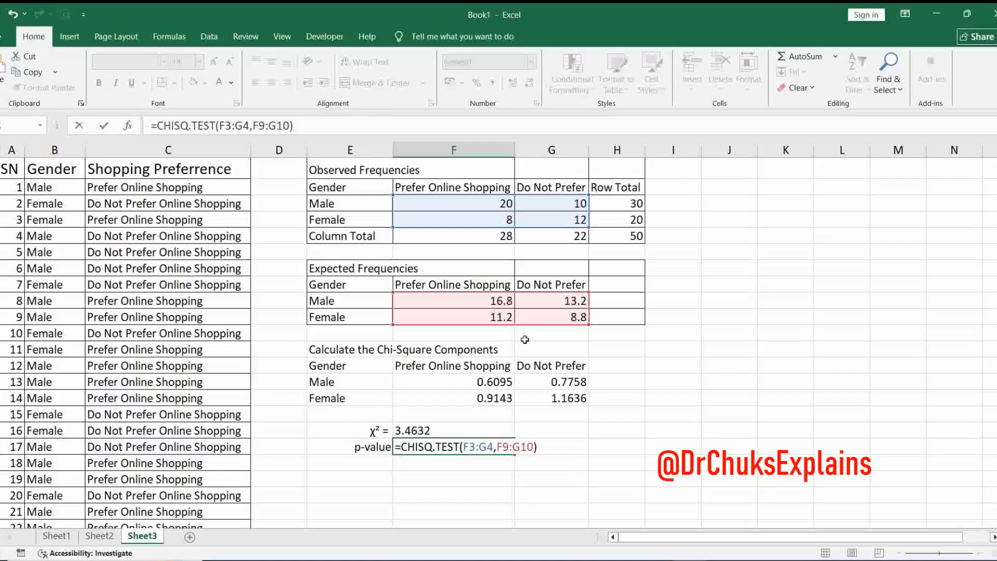
- Complete the CHISQ.TEST formula in F18 with the expected frequencies F9:G10 as the expected range
key("Return")
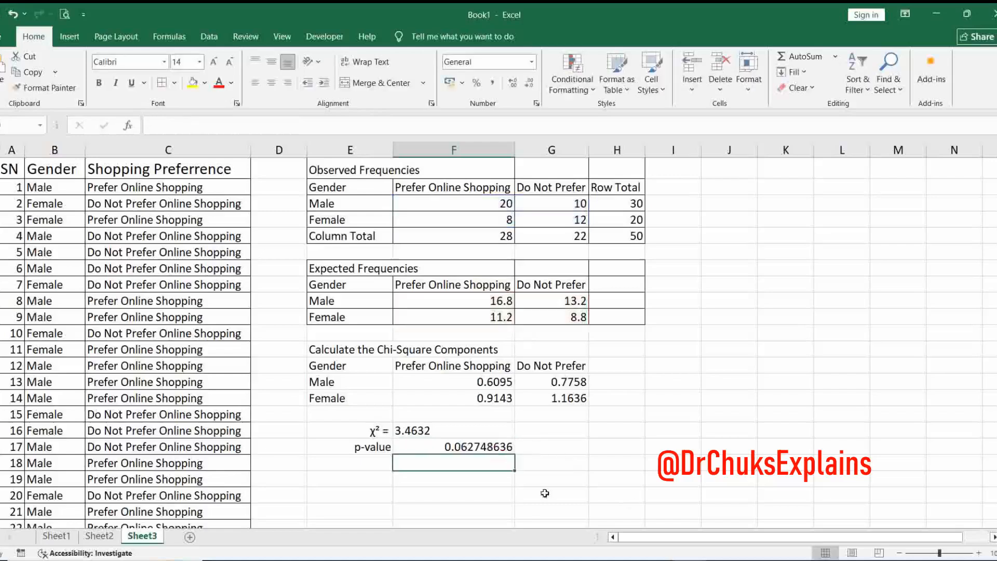
- Format the p-value in F18 to four decimal places and left-align it
left_click(490, 446)
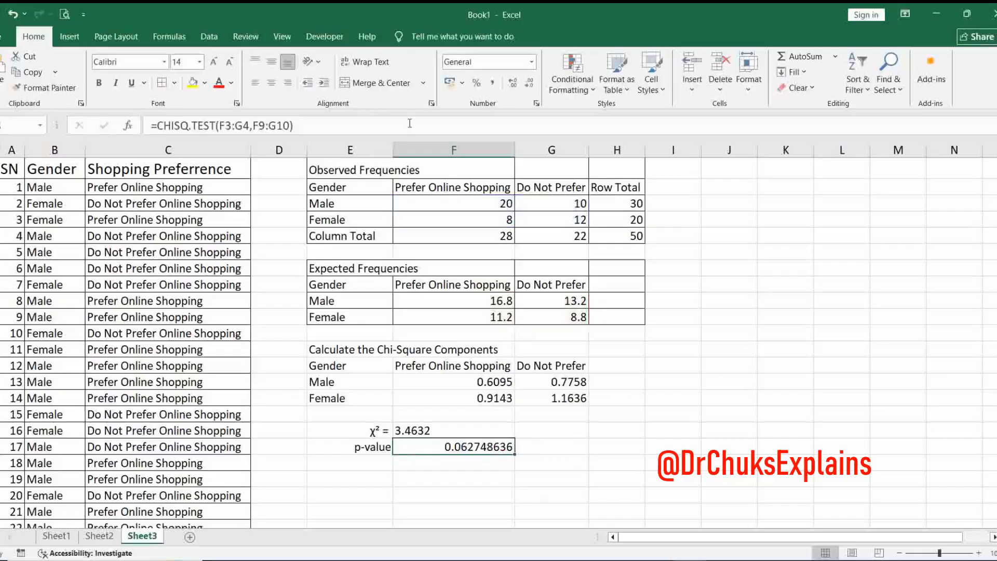
left_click(527, 86)
left_click(528, 86)
left_click(530, 87)
left_click(530, 86)
left_click(531, 86)
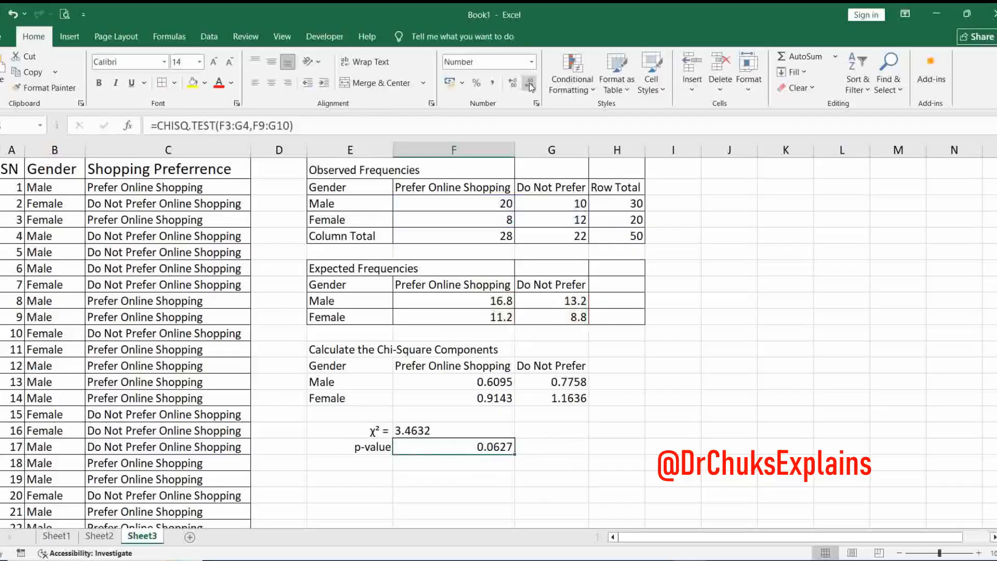
left_click(255, 85)
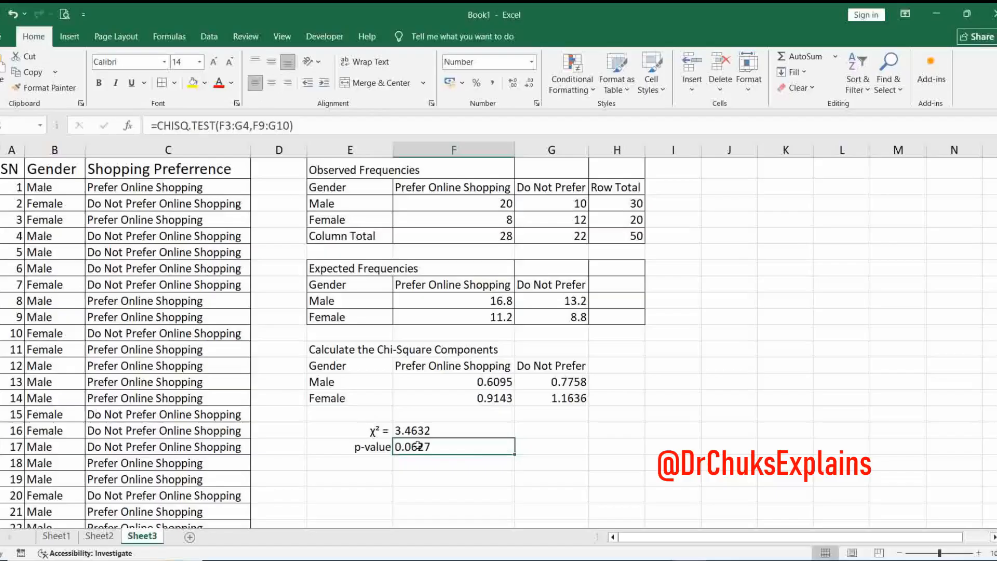